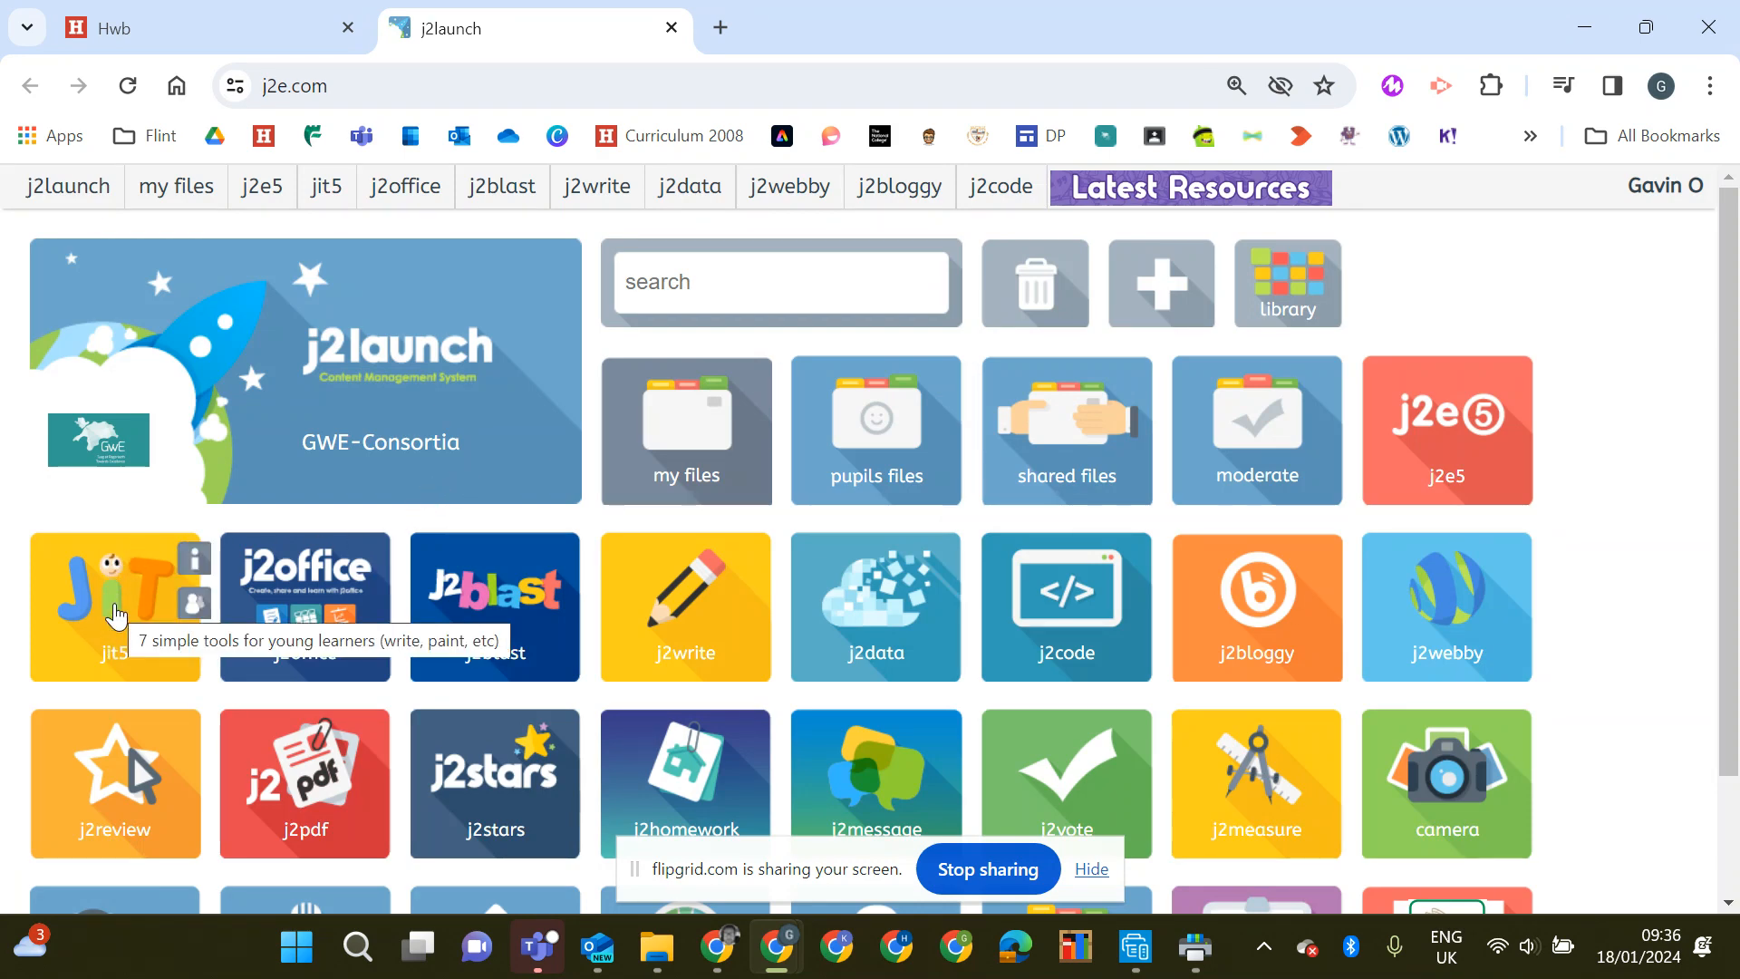
- Open JIT5's animate tool in full screen, dismiss the template picker and hide the screen-sharing notice
left_click(115, 615)
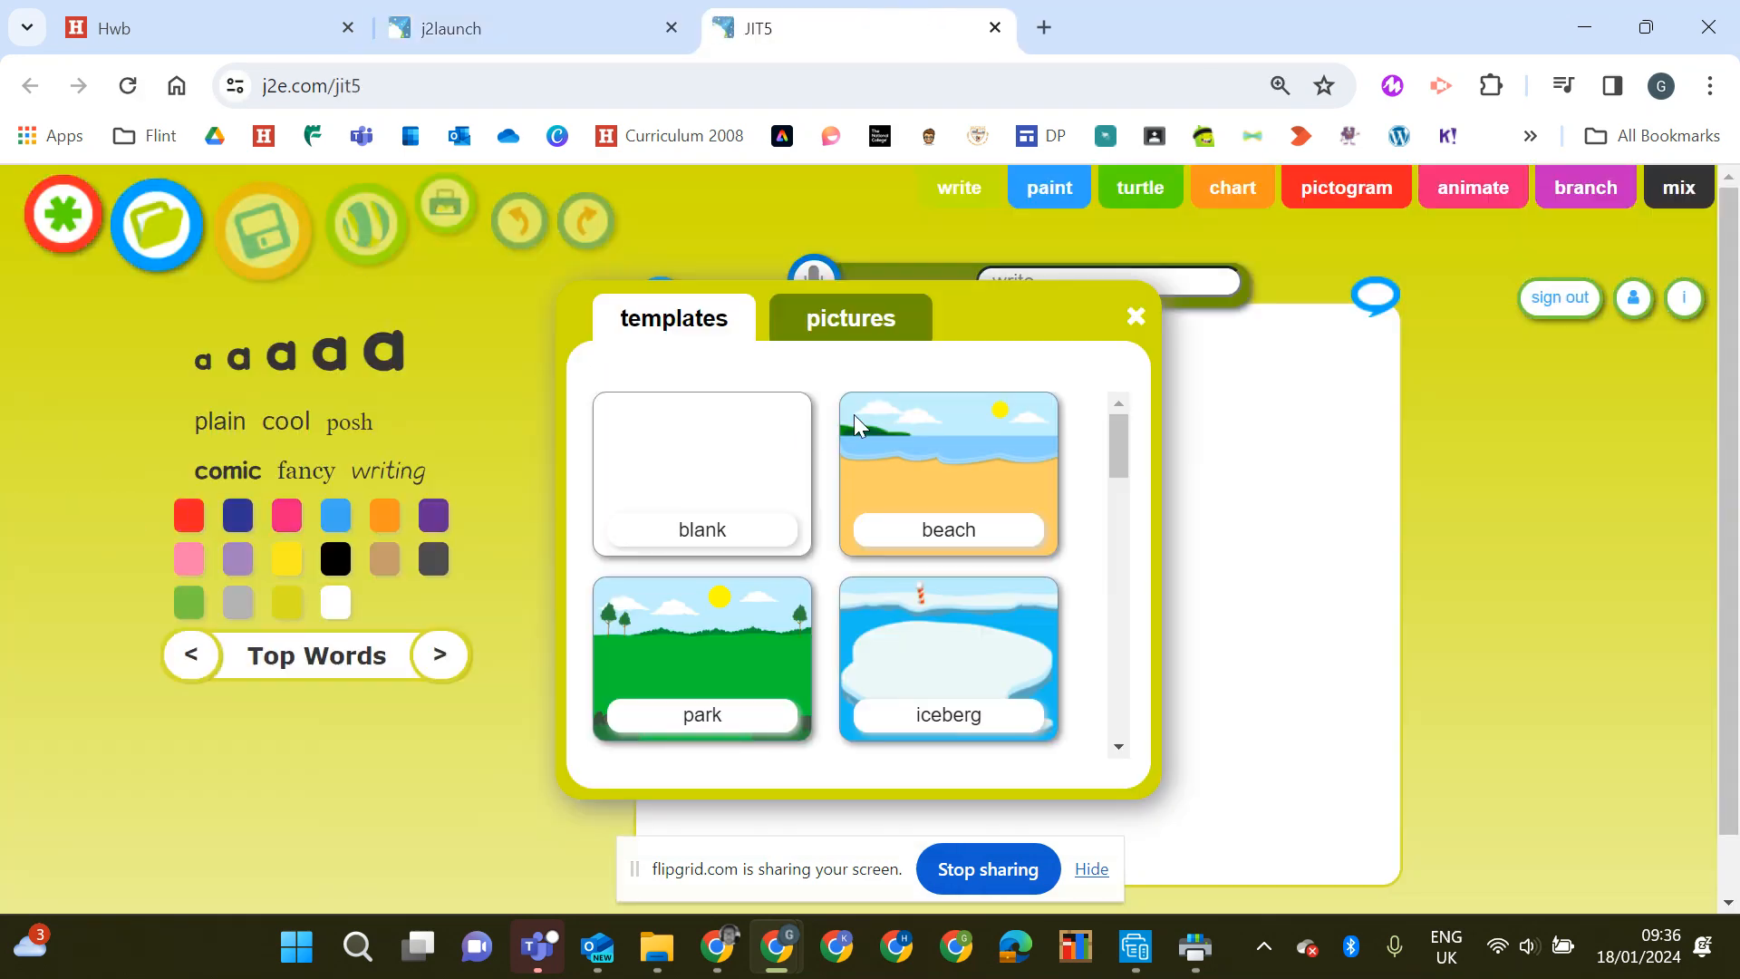
left_click(1488, 206)
key("F11")
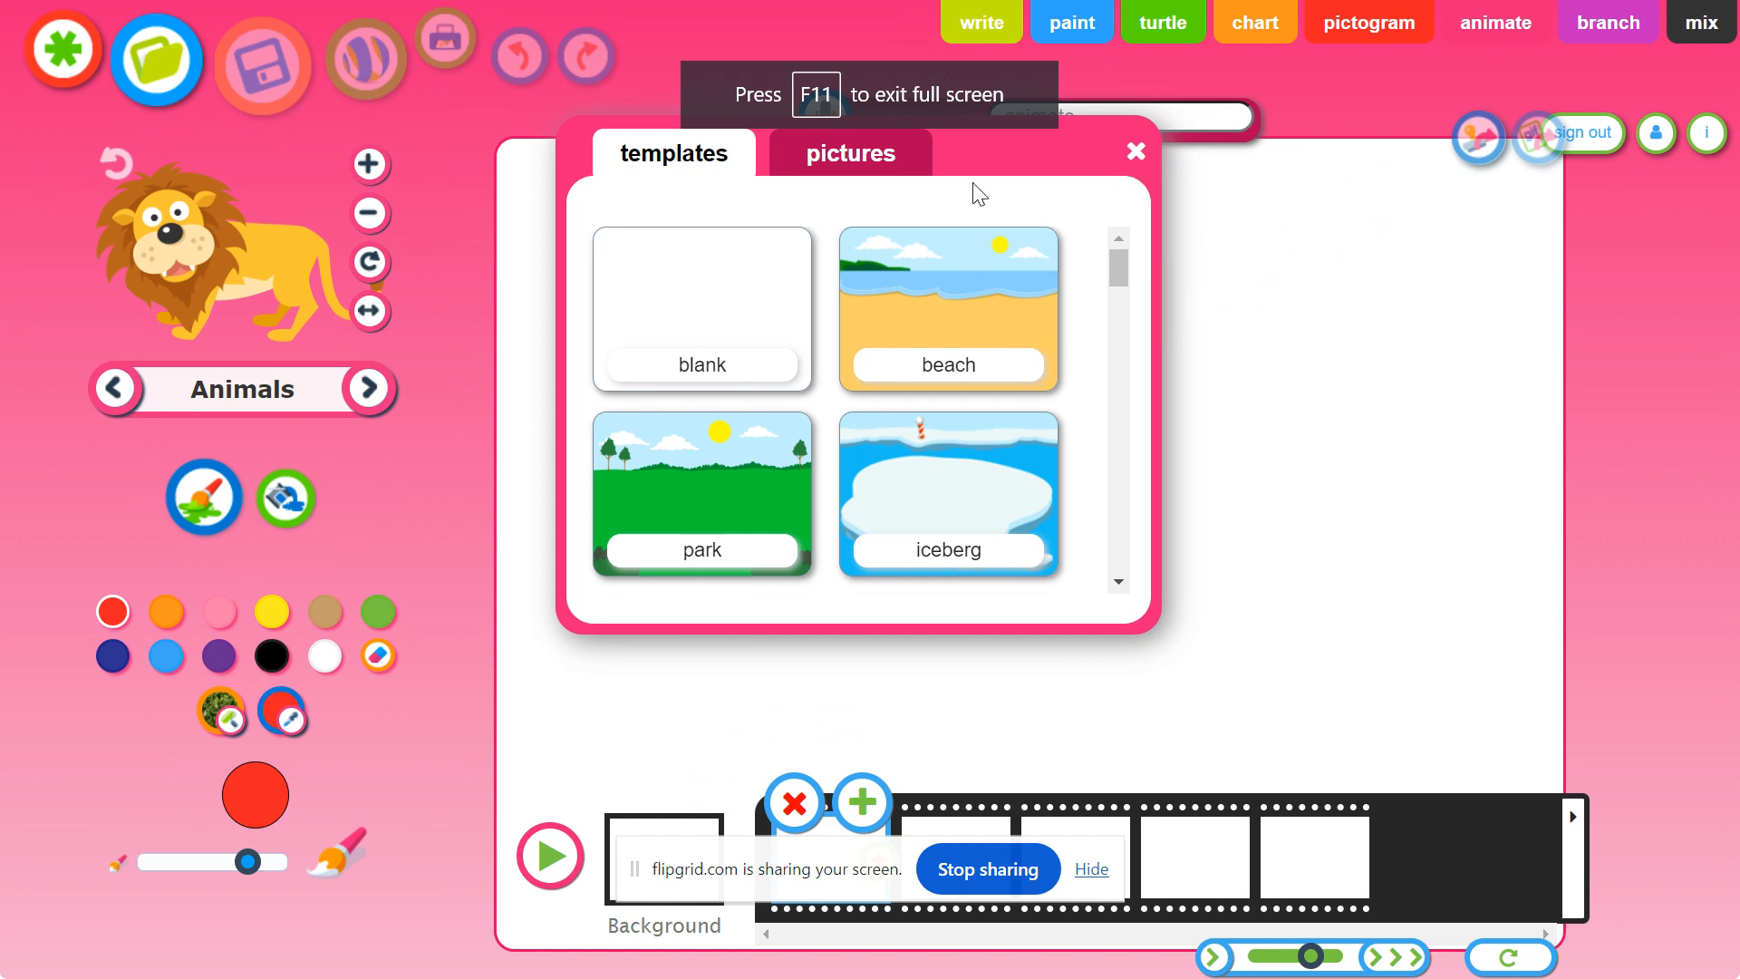
left_click(1136, 151)
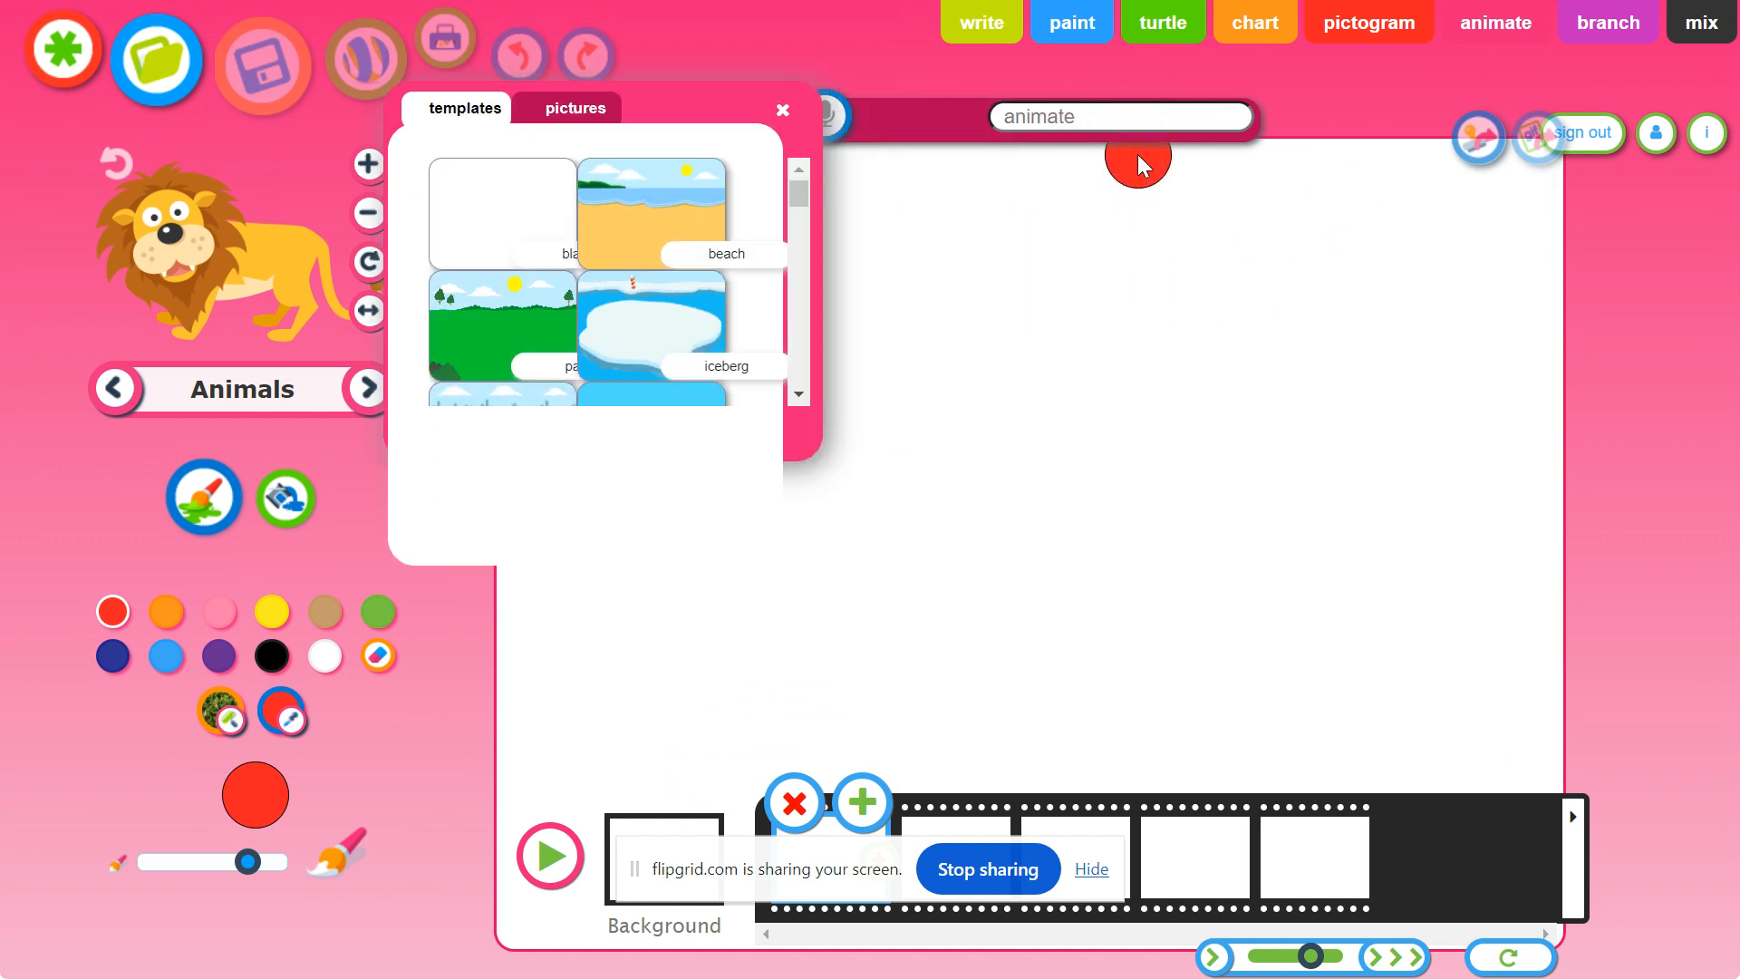
left_click(1083, 869)
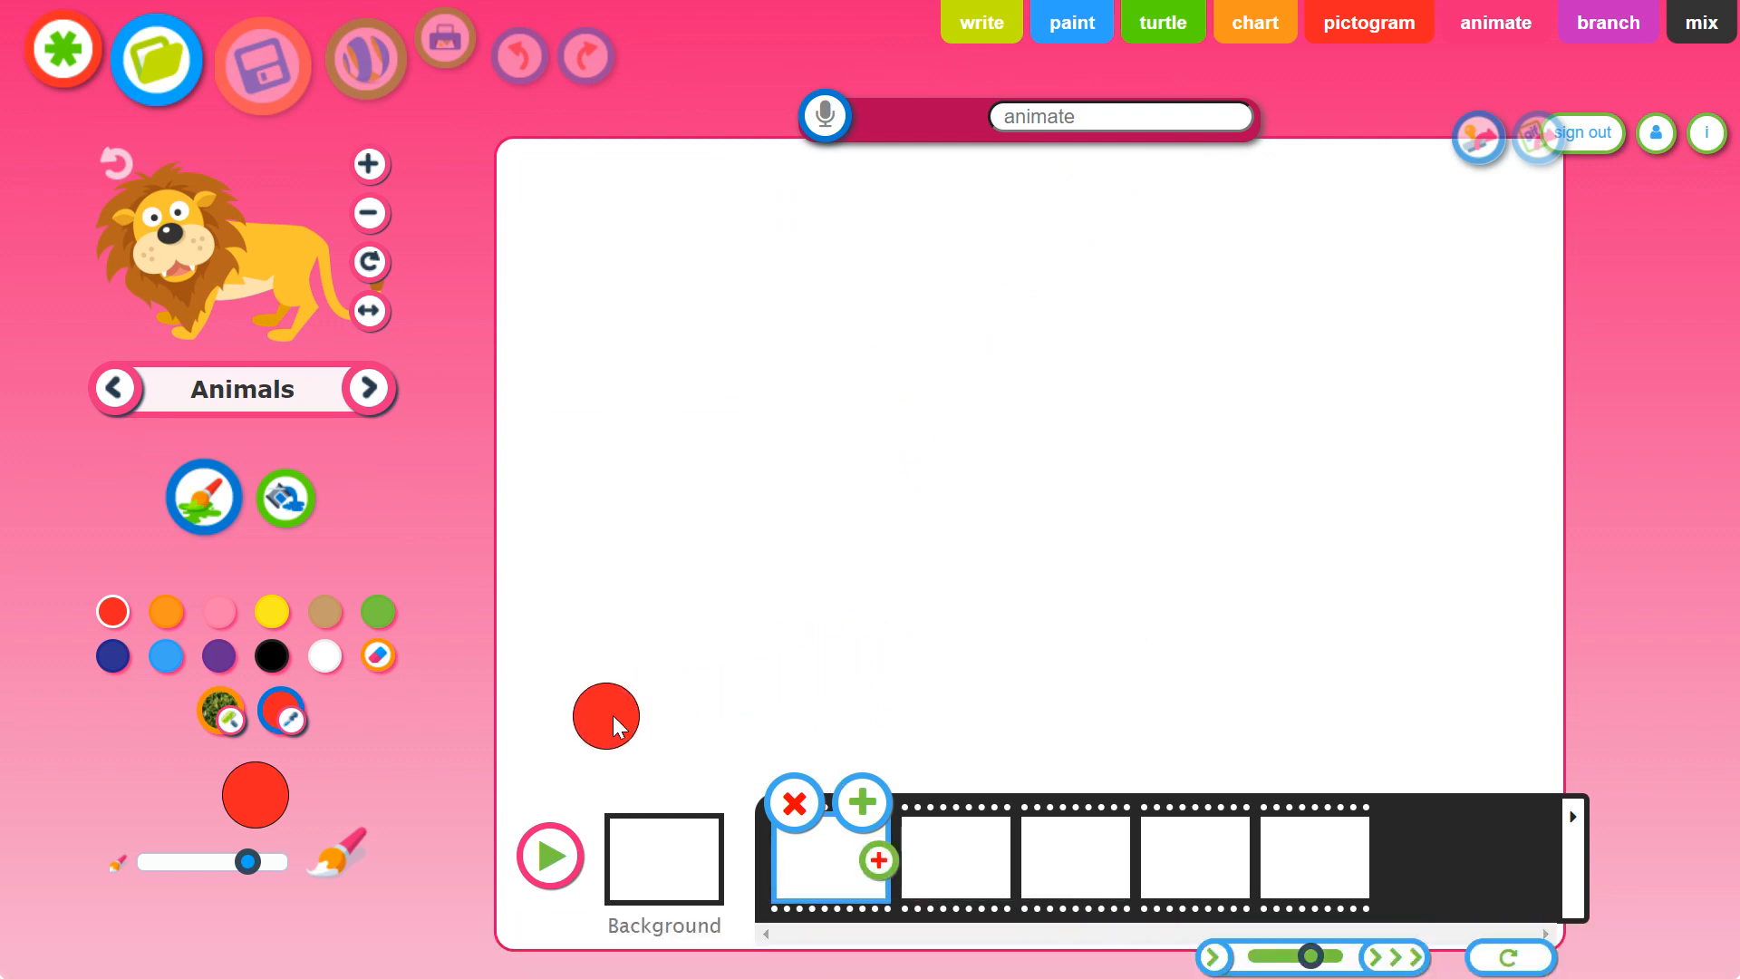
- On the animation's Background frame, paint a solid green mountain on the right side of the canvas
left_click(666, 866)
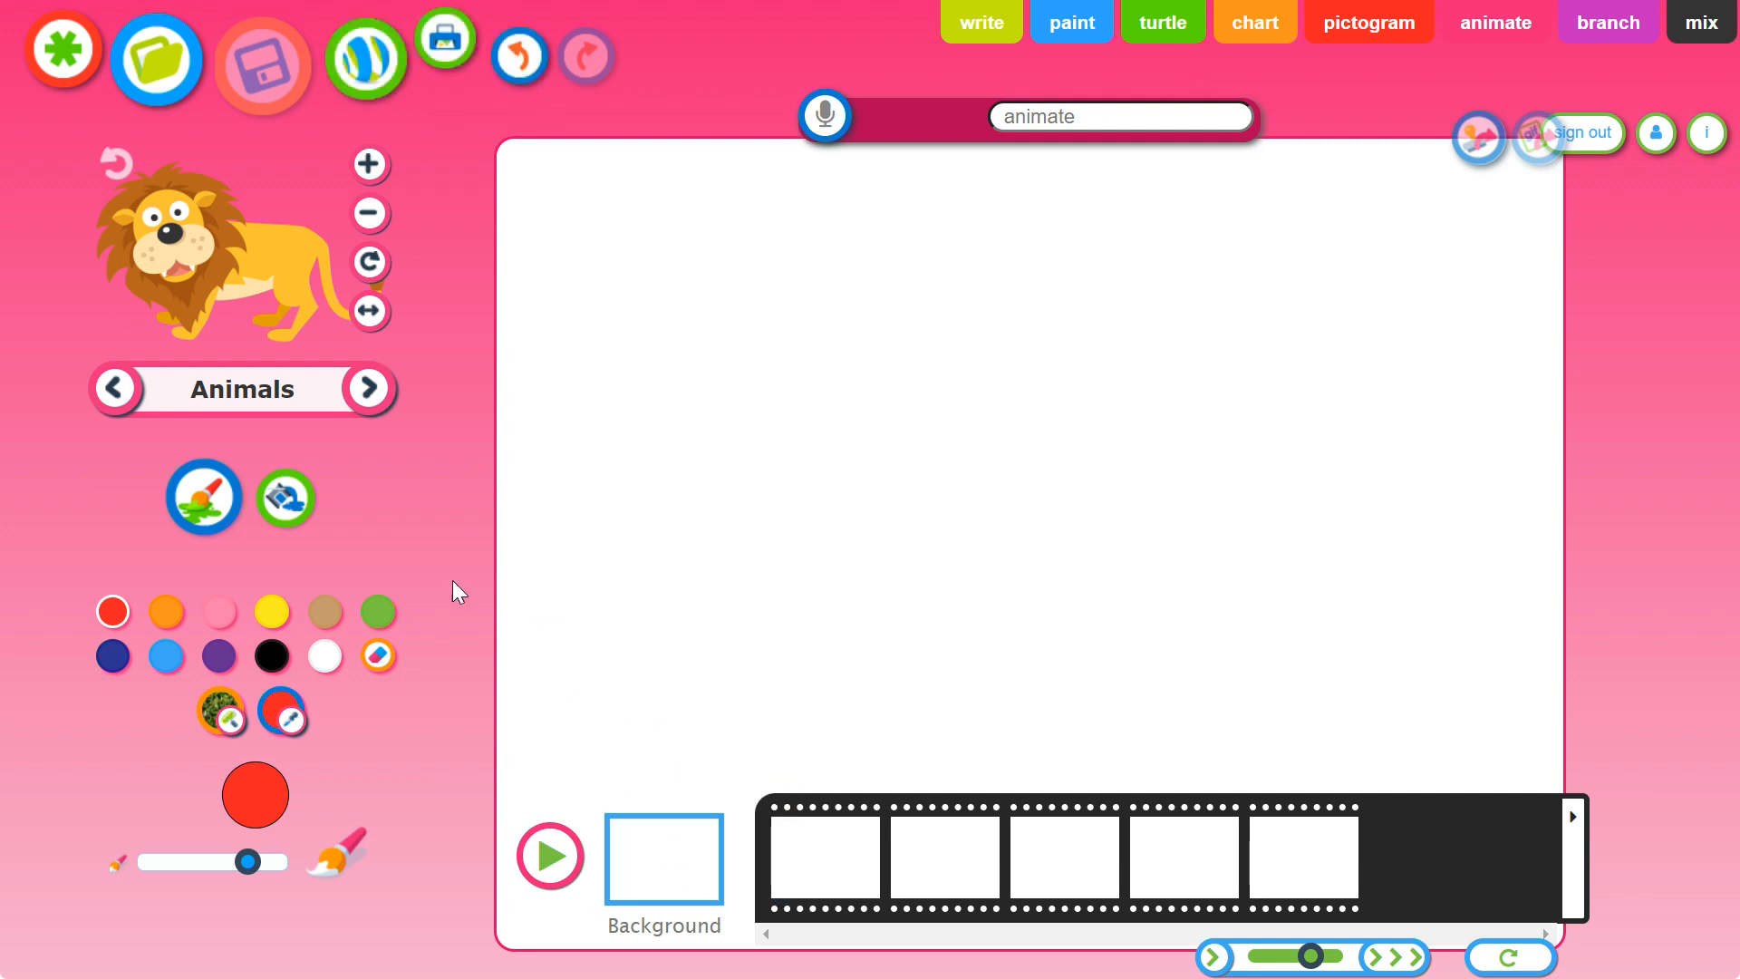
left_click(379, 613)
left_click_drag(1092, 566, 1468, 566)
mouse_move(1108, 557)
left_mouse_down()
mouse_move(1397, 255)
mouse_move(1485, 493)
mouse_move(1227, 527)
mouse_move(1406, 312)
mouse_move(1441, 452)
mouse_move(1295, 469)
mouse_move(1183, 529)
mouse_move(1416, 373)
left_mouse_up()
left_click_drag(1496, 562, 1450, 556)
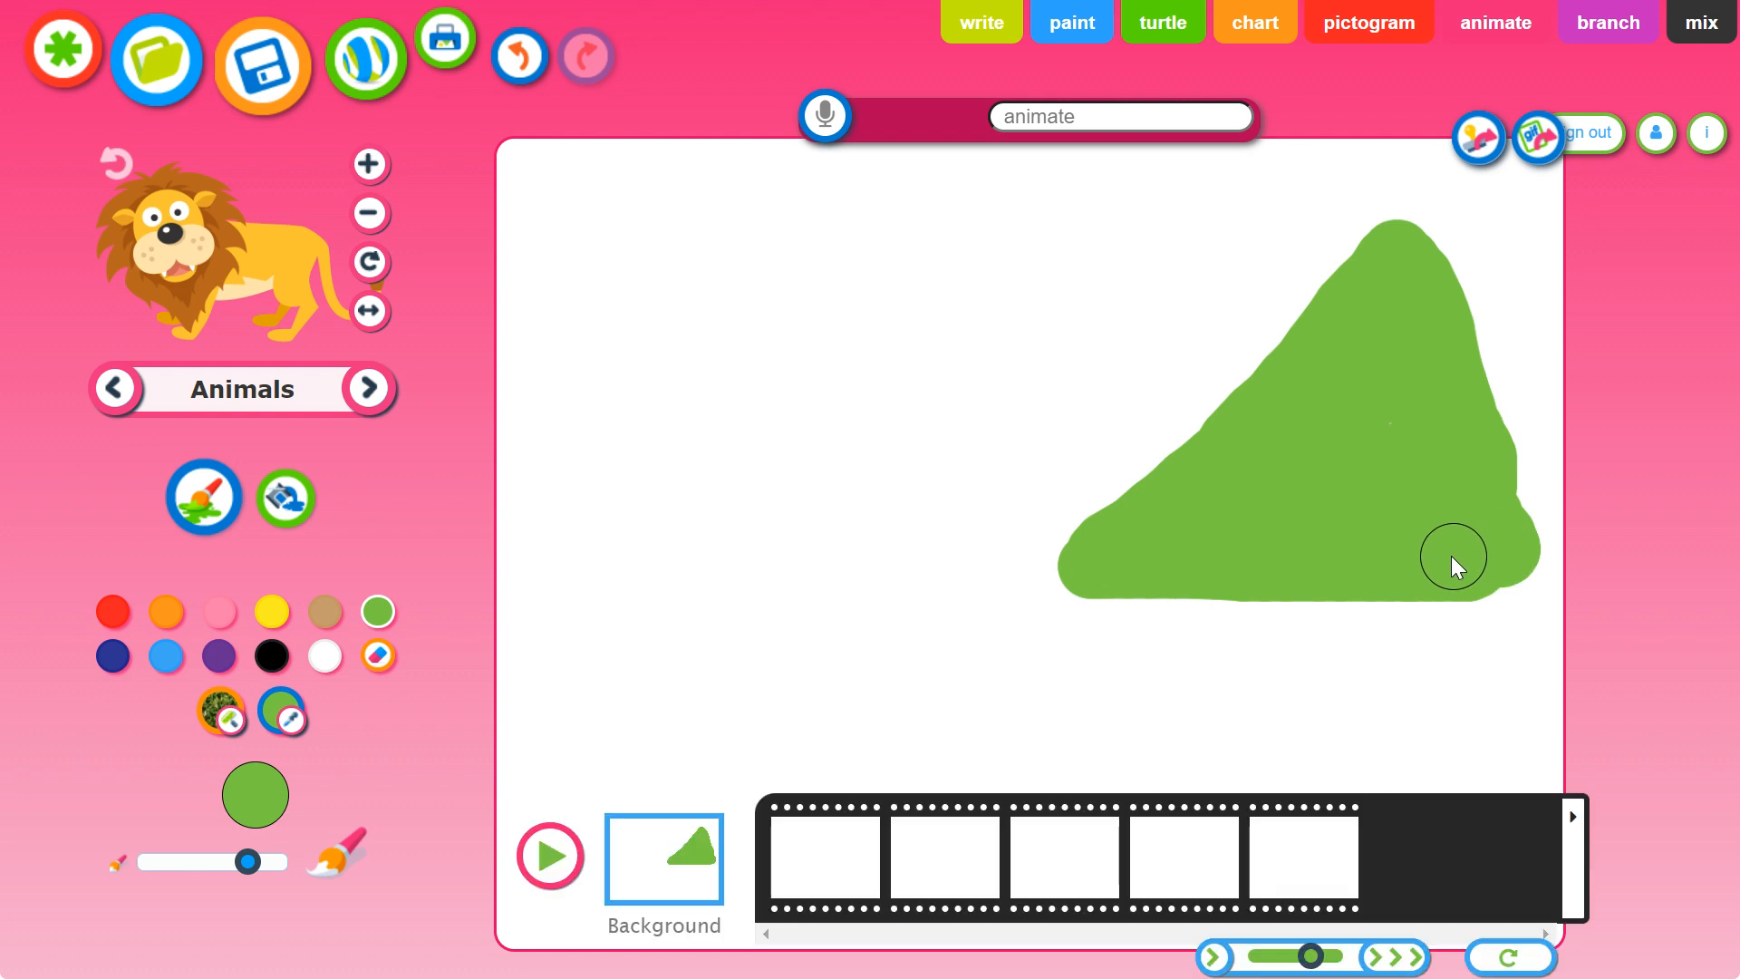
- Paint a light brown strip of ground across the full width below the mountain
left_click(325, 612)
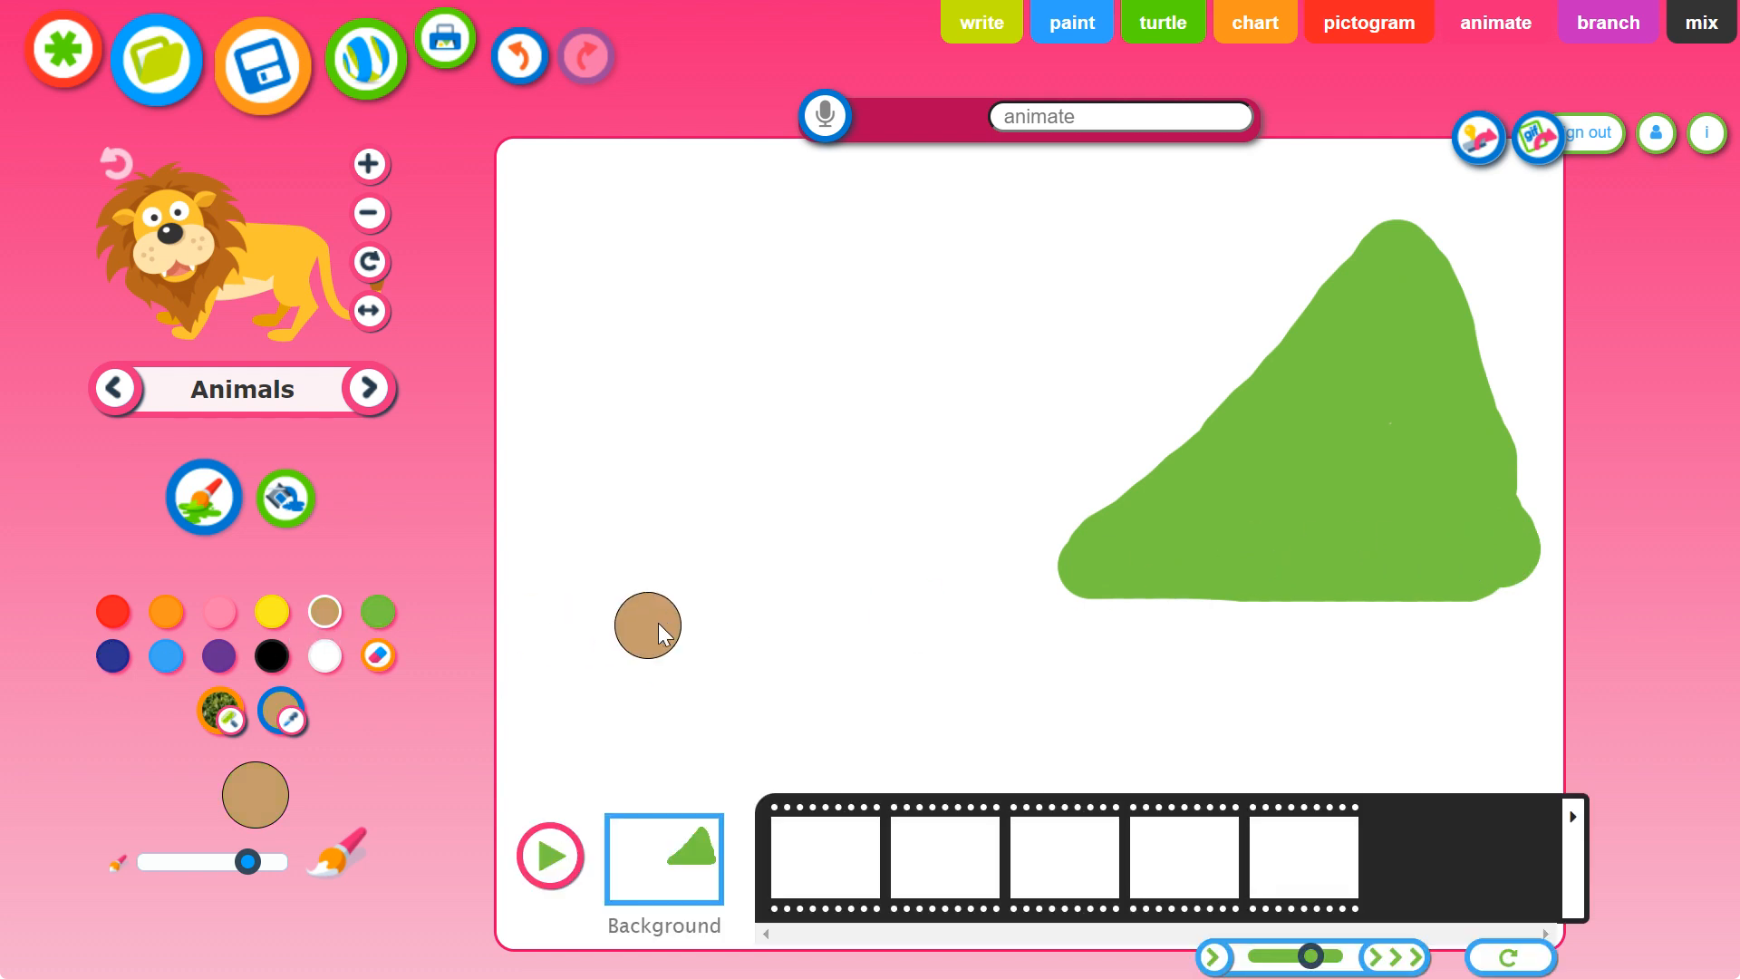
mouse_move(575, 687)
left_mouse_down()
mouse_move(924, 669)
mouse_move(1002, 634)
mouse_move(1489, 623)
mouse_move(1509, 651)
mouse_move(520, 719)
mouse_move(1535, 707)
left_mouse_up()
left_click_drag(1515, 621, 1516, 605)
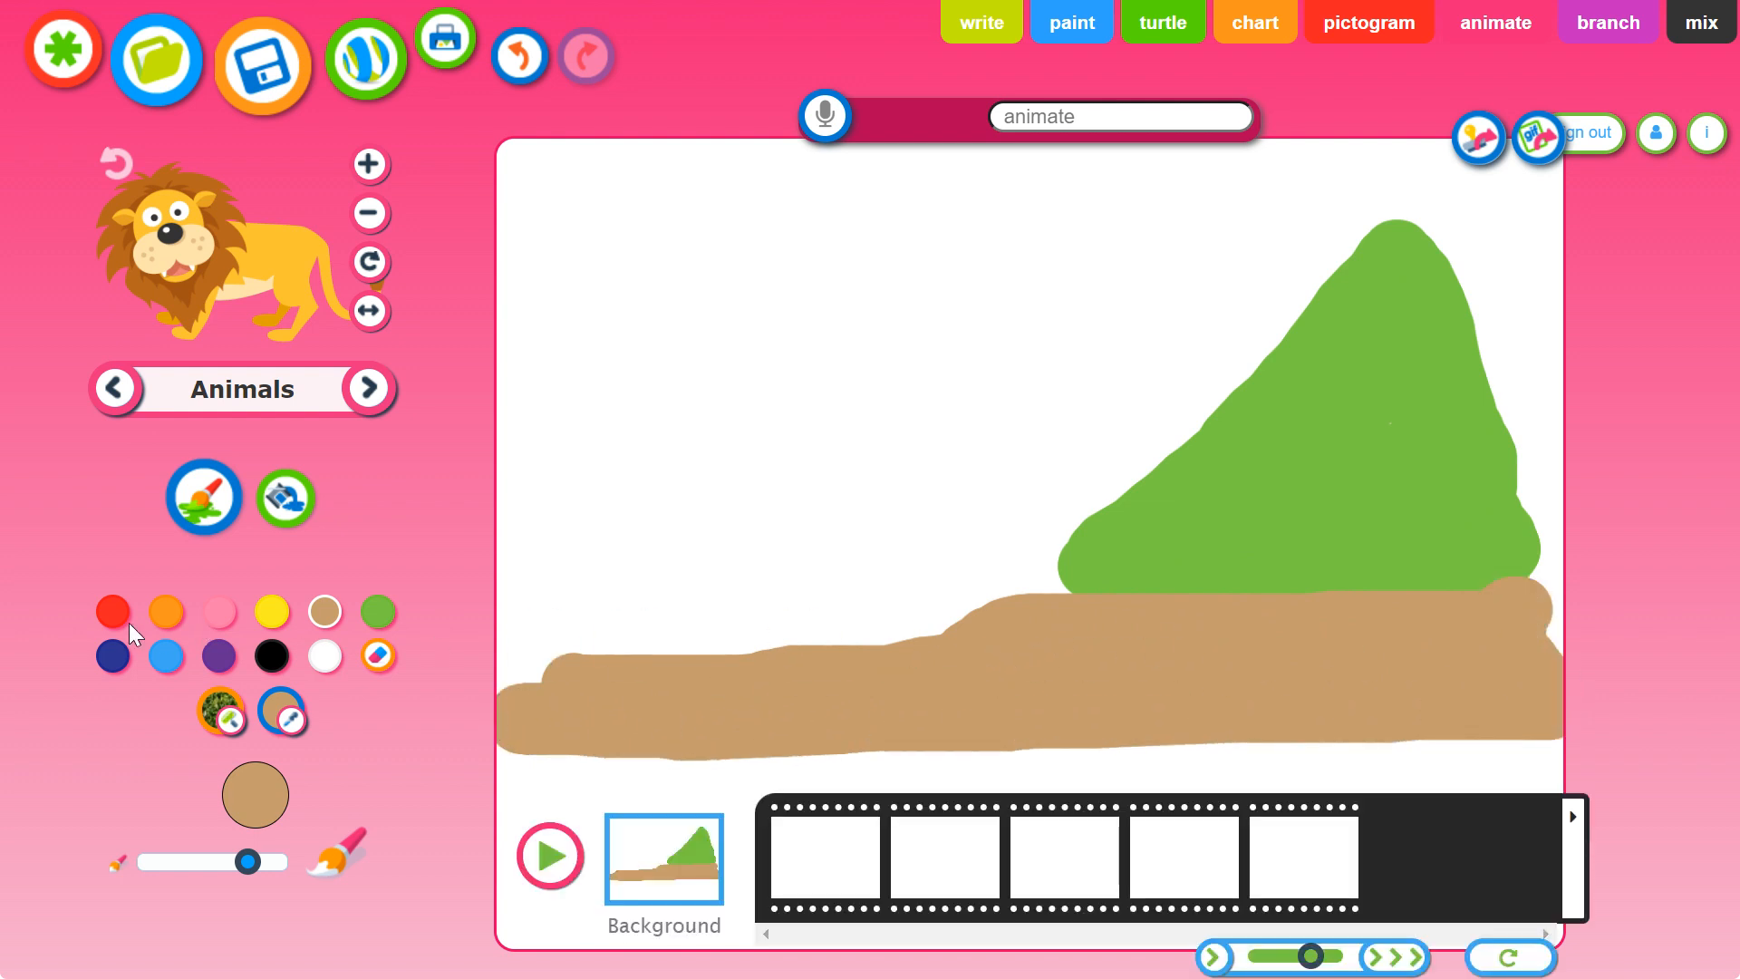
- Paint a light blue sea above the ground left of the mountain and a yellow sun in the upper-left corner
left_click(166, 655)
mouse_move(569, 627)
left_mouse_down()
mouse_move(1042, 612)
mouse_move(628, 617)
left_mouse_up()
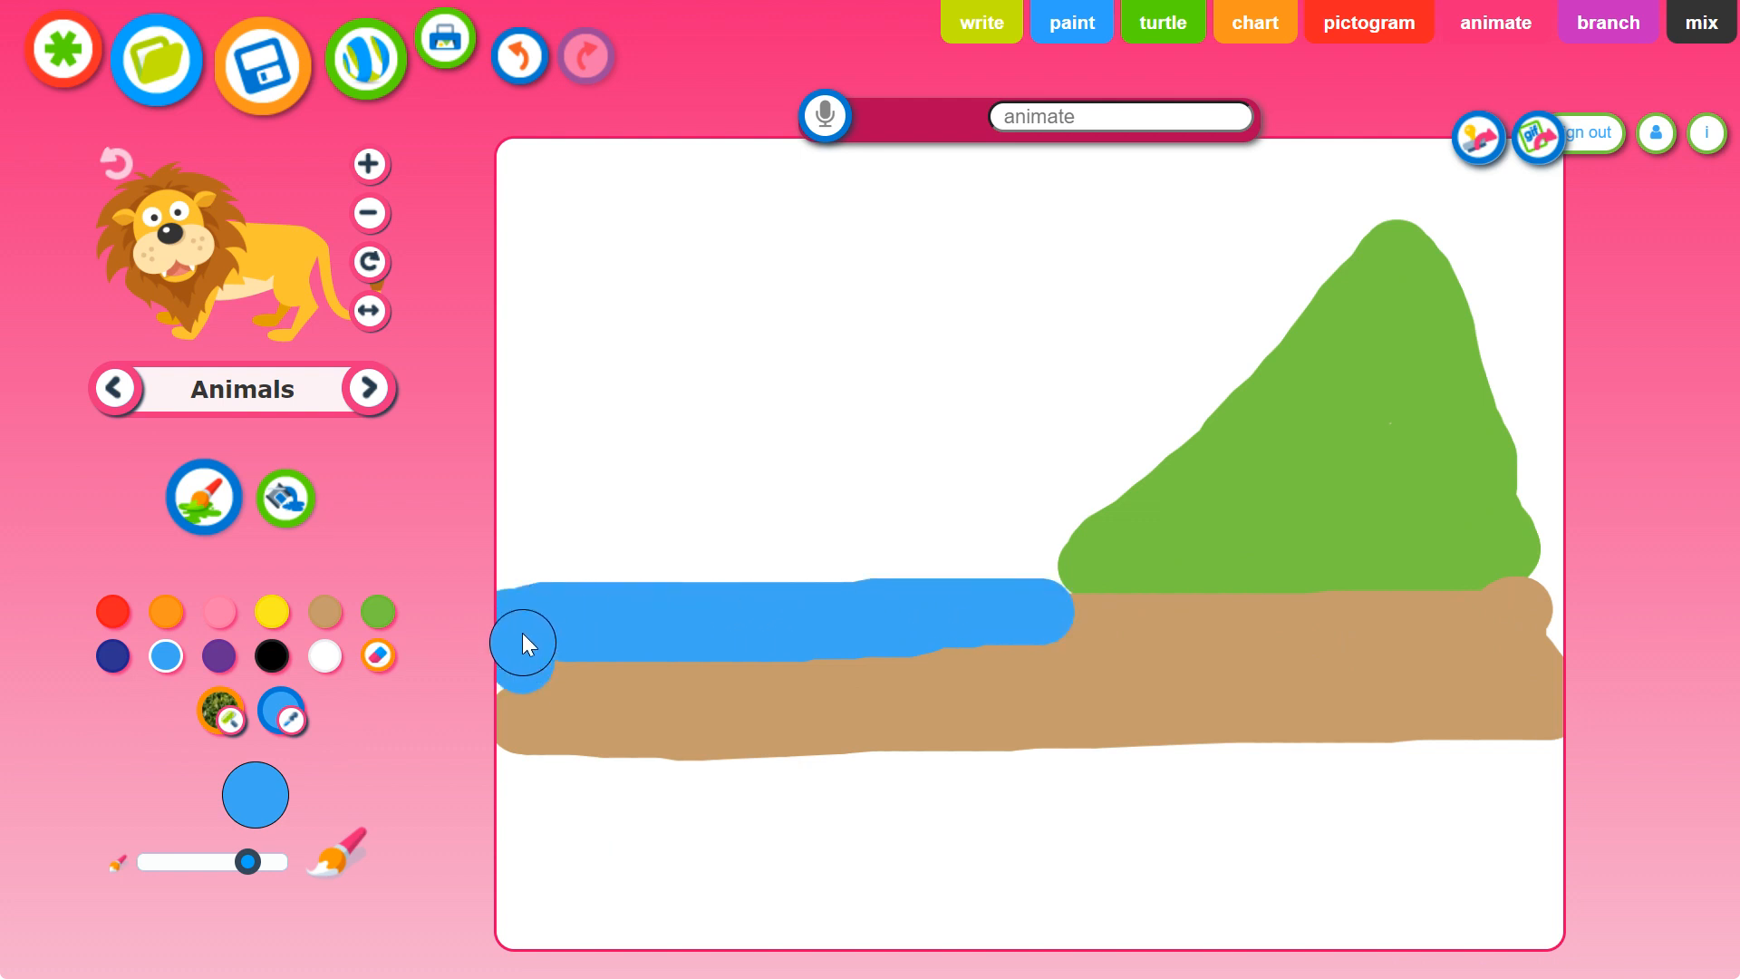
left_click_drag(529, 656, 816, 632)
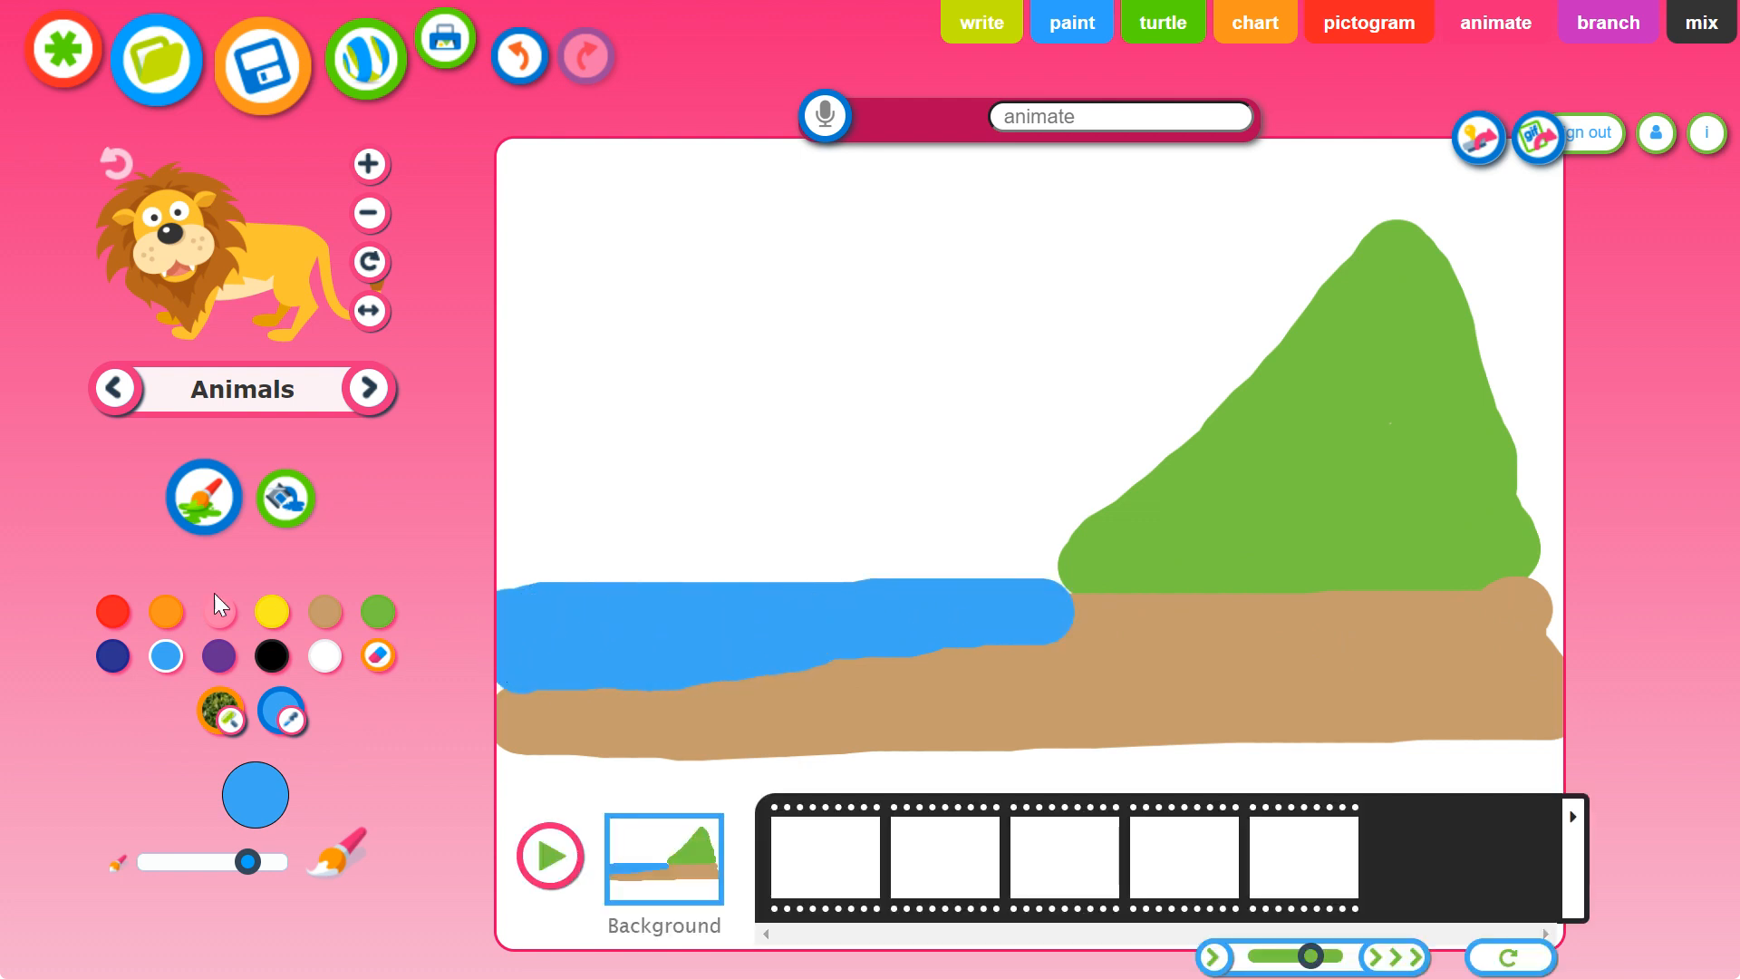
left_click(273, 613)
mouse_move(542, 258)
left_mouse_down()
mouse_move(680, 188)
mouse_move(537, 161)
mouse_move(501, 184)
mouse_move(504, 223)
mouse_move(661, 193)
mouse_move(726, 146)
mouse_move(684, 225)
mouse_move(507, 252)
left_mouse_up()
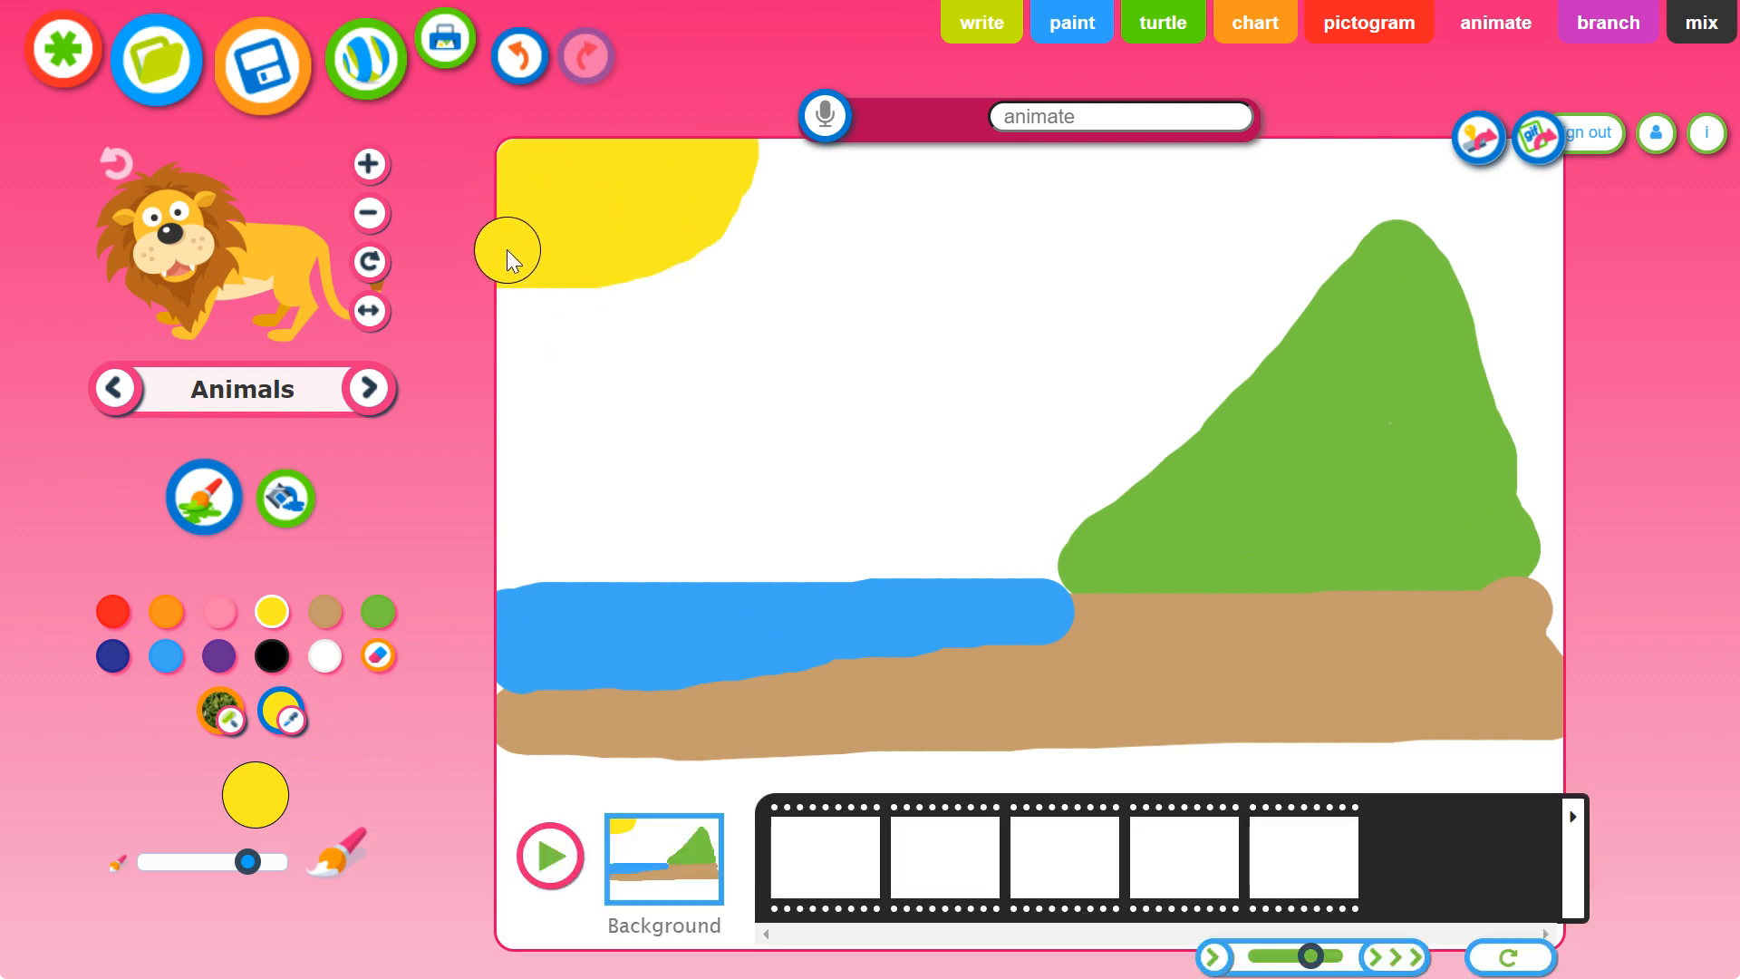
- Create a black text stamp reading "The Water Cycle" in the rounded handwriting-style font from the Abc... stamp set
left_click(250, 395)
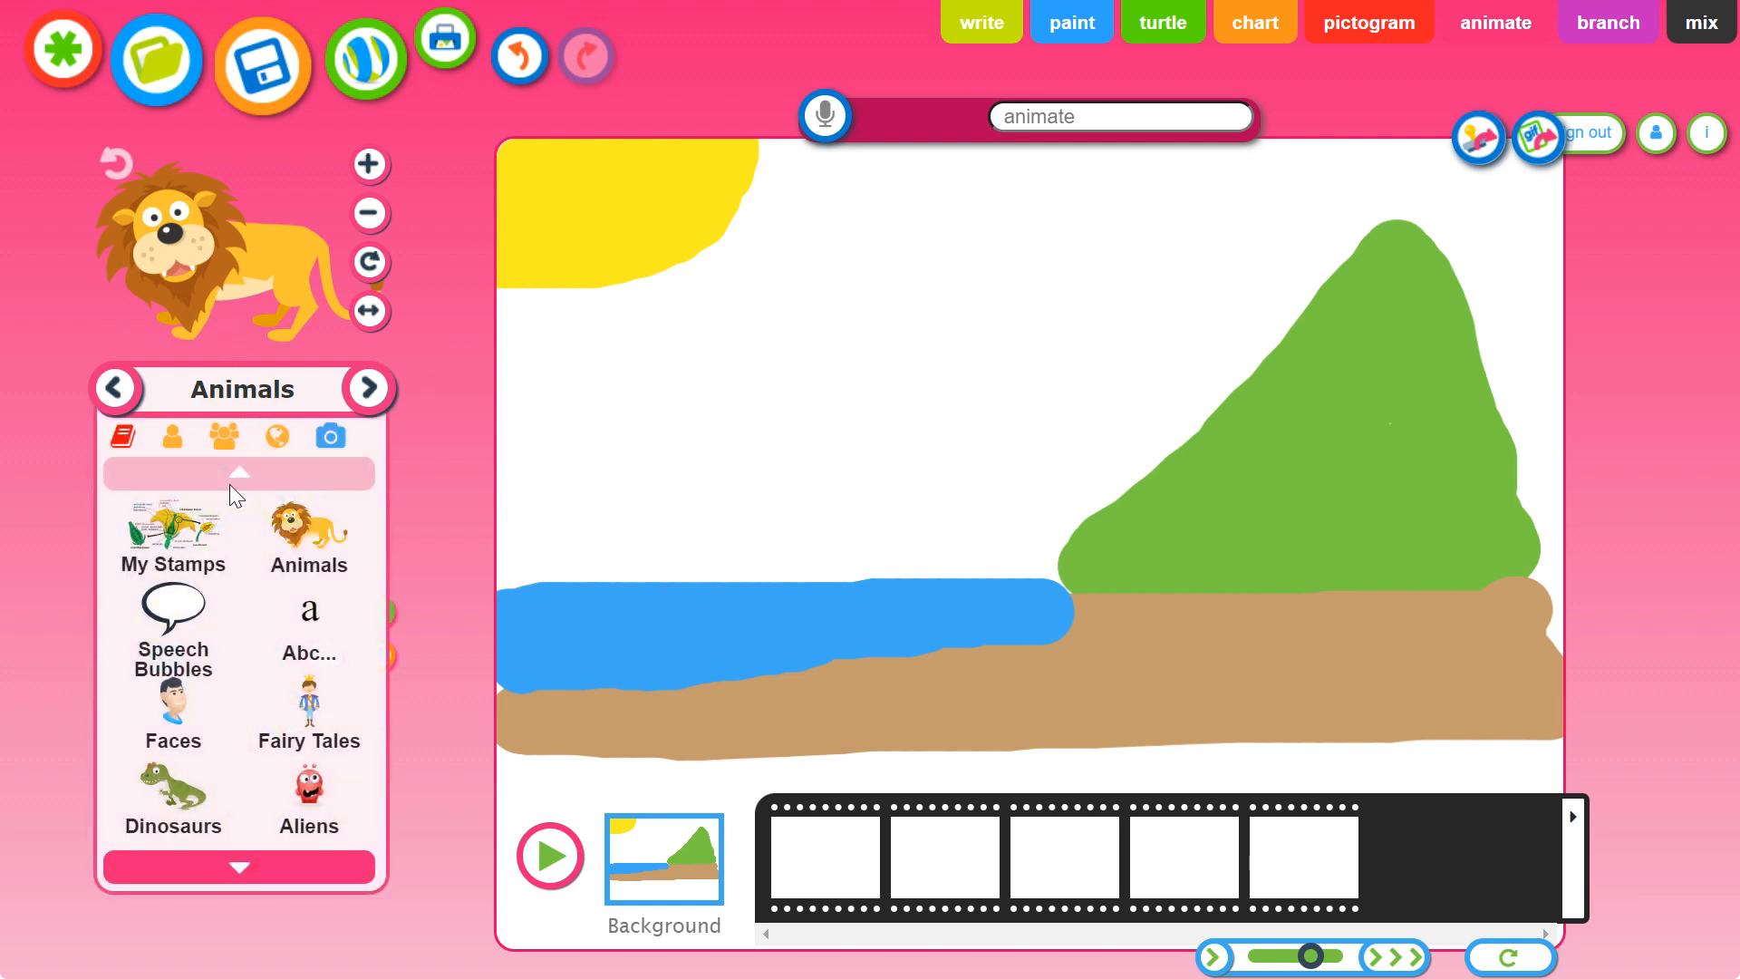
left_click(310, 618)
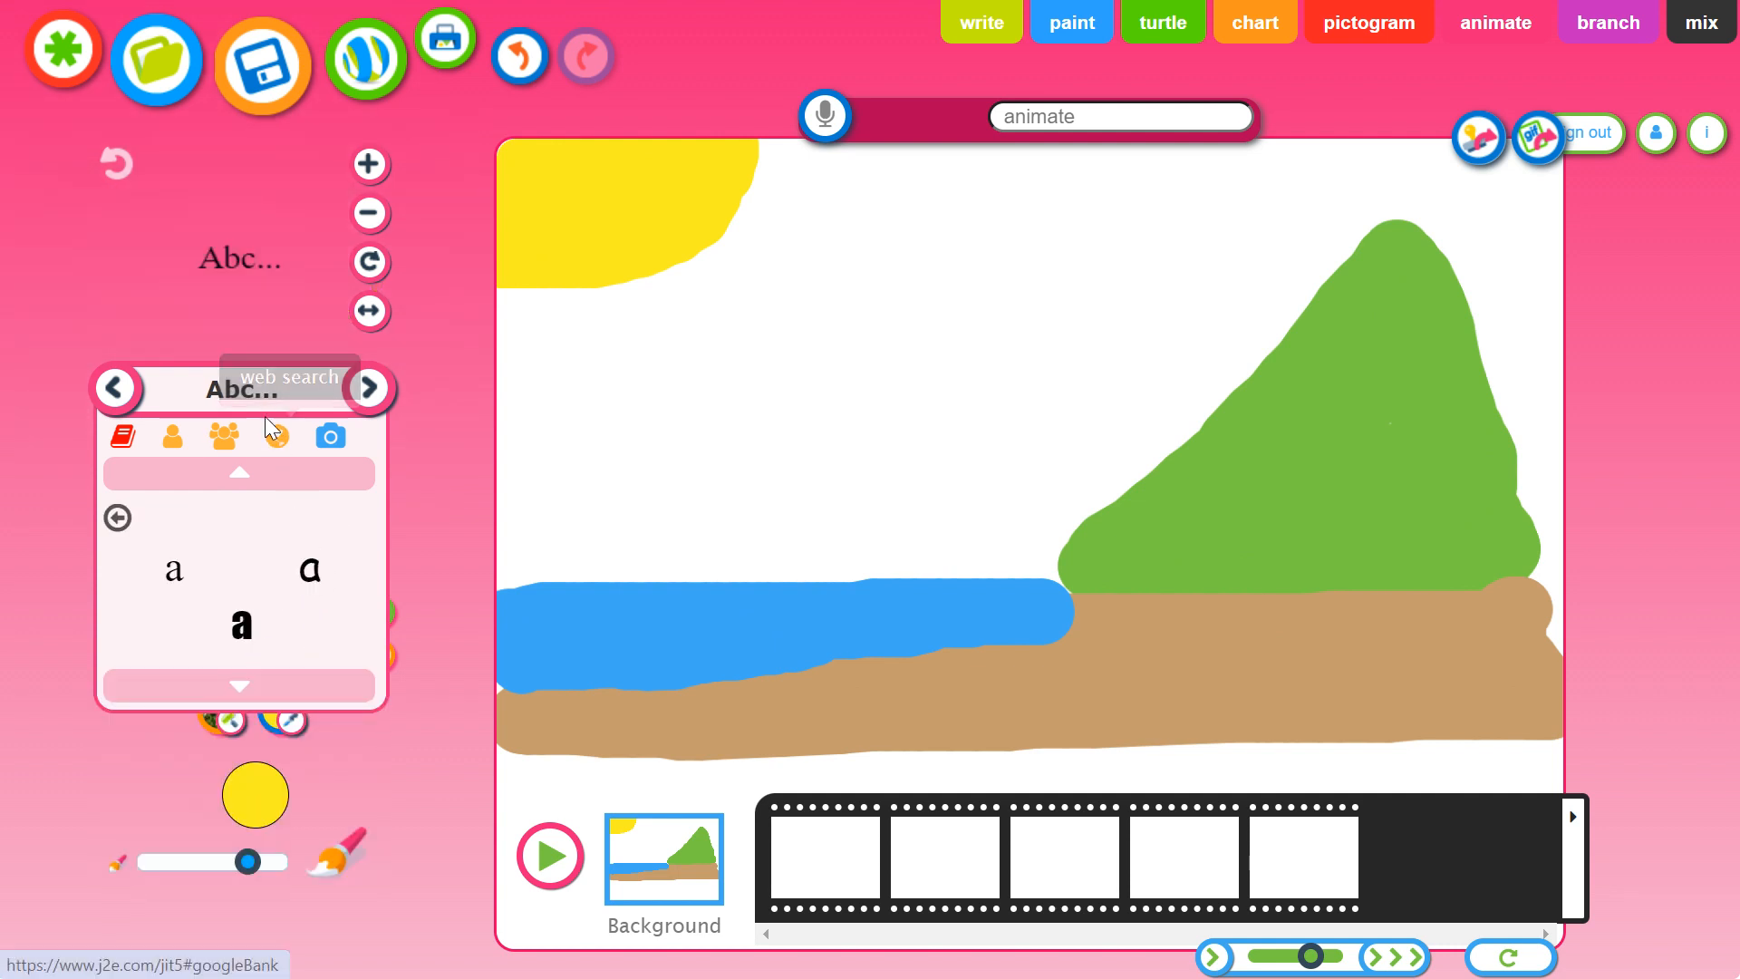
left_click(310, 569)
left_click(272, 655)
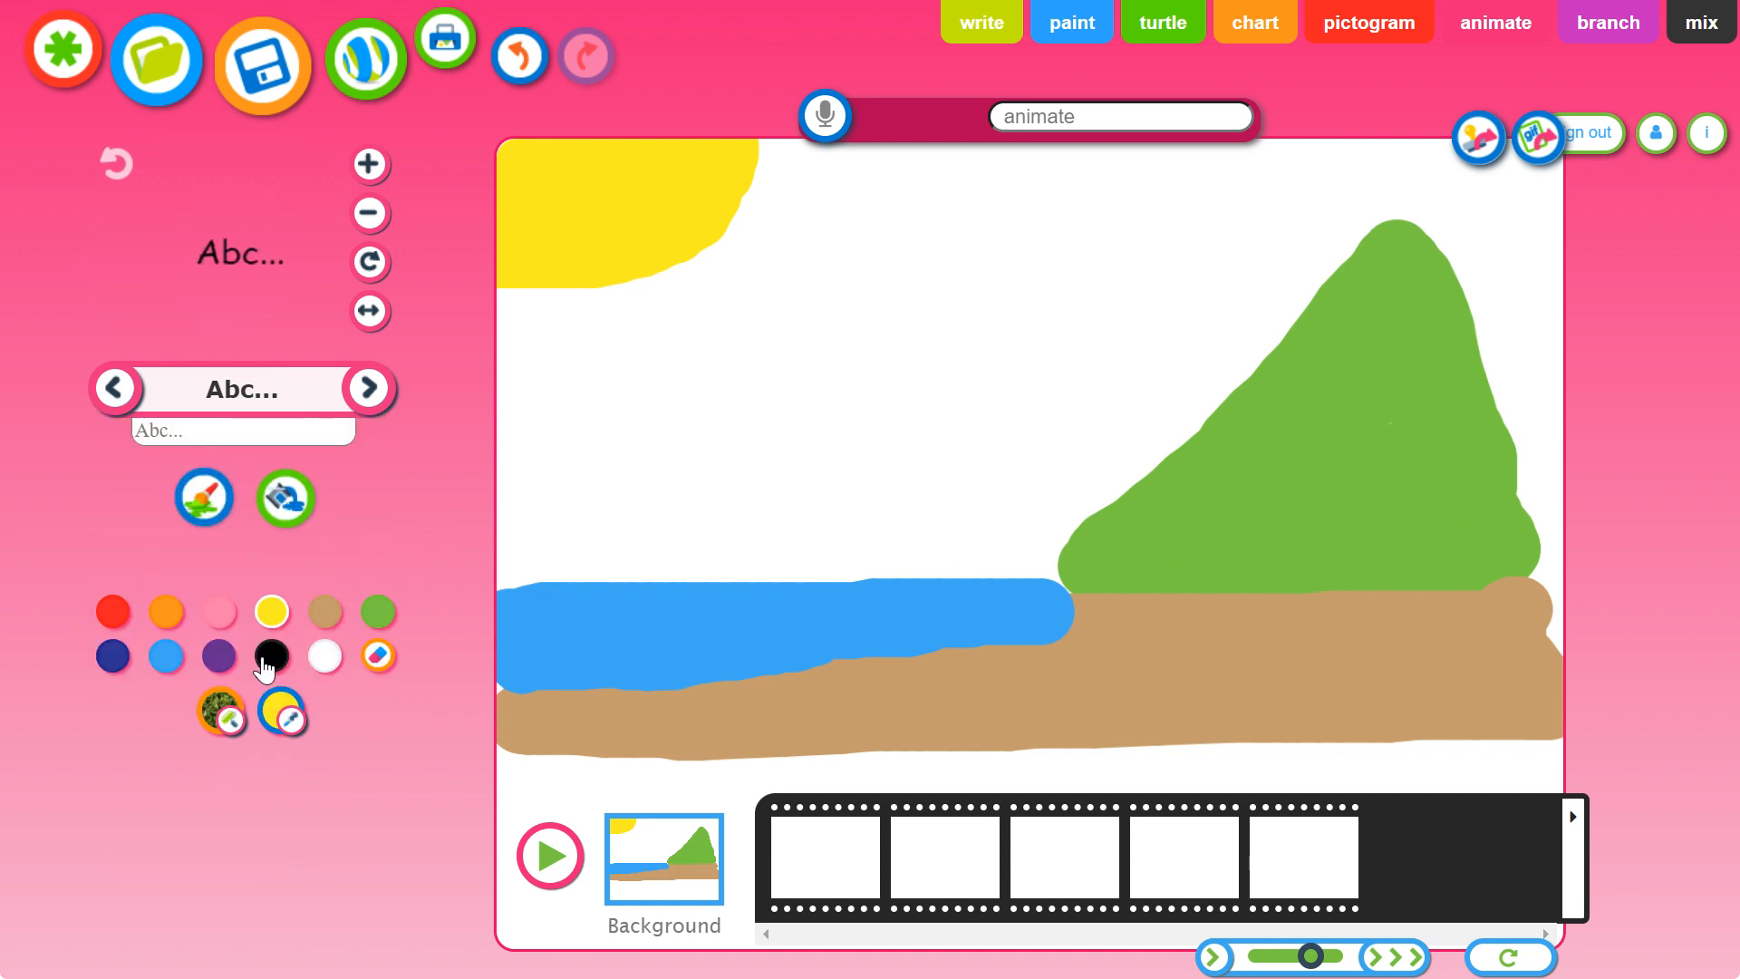
left_click(218, 489)
left_click(205, 436)
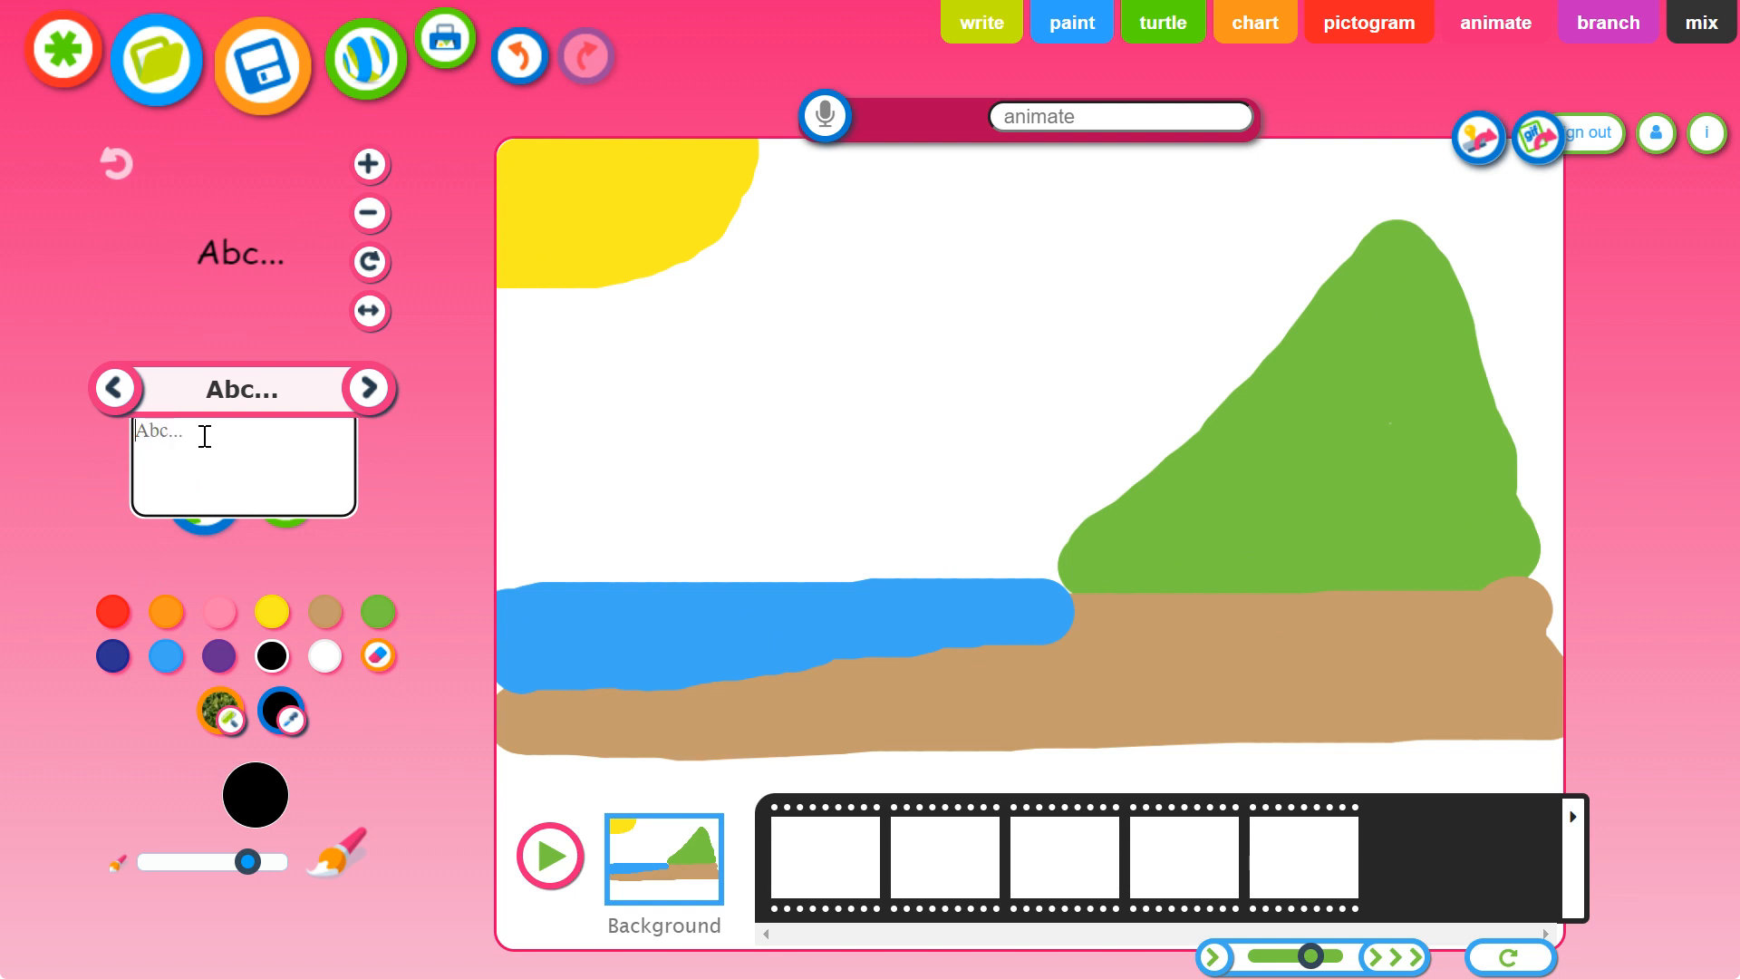
type("The Water Cycle")
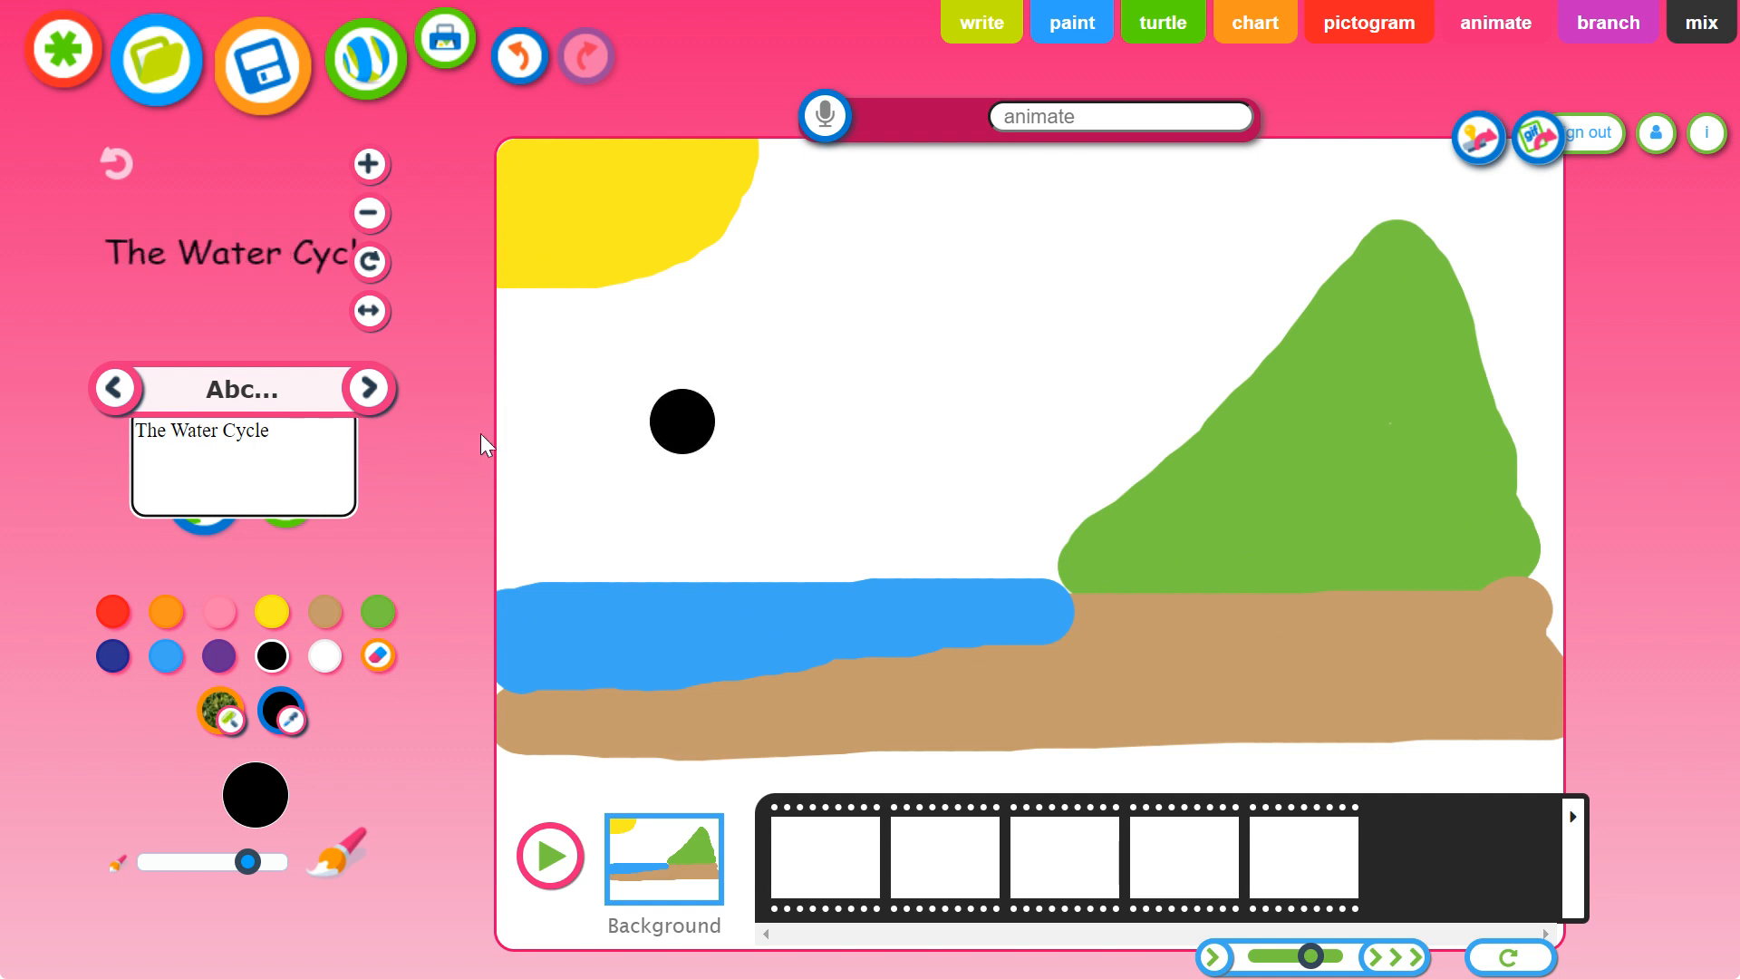
- Place the title stamp at the top centre of the background and switch to the first animation frame
left_click(237, 430)
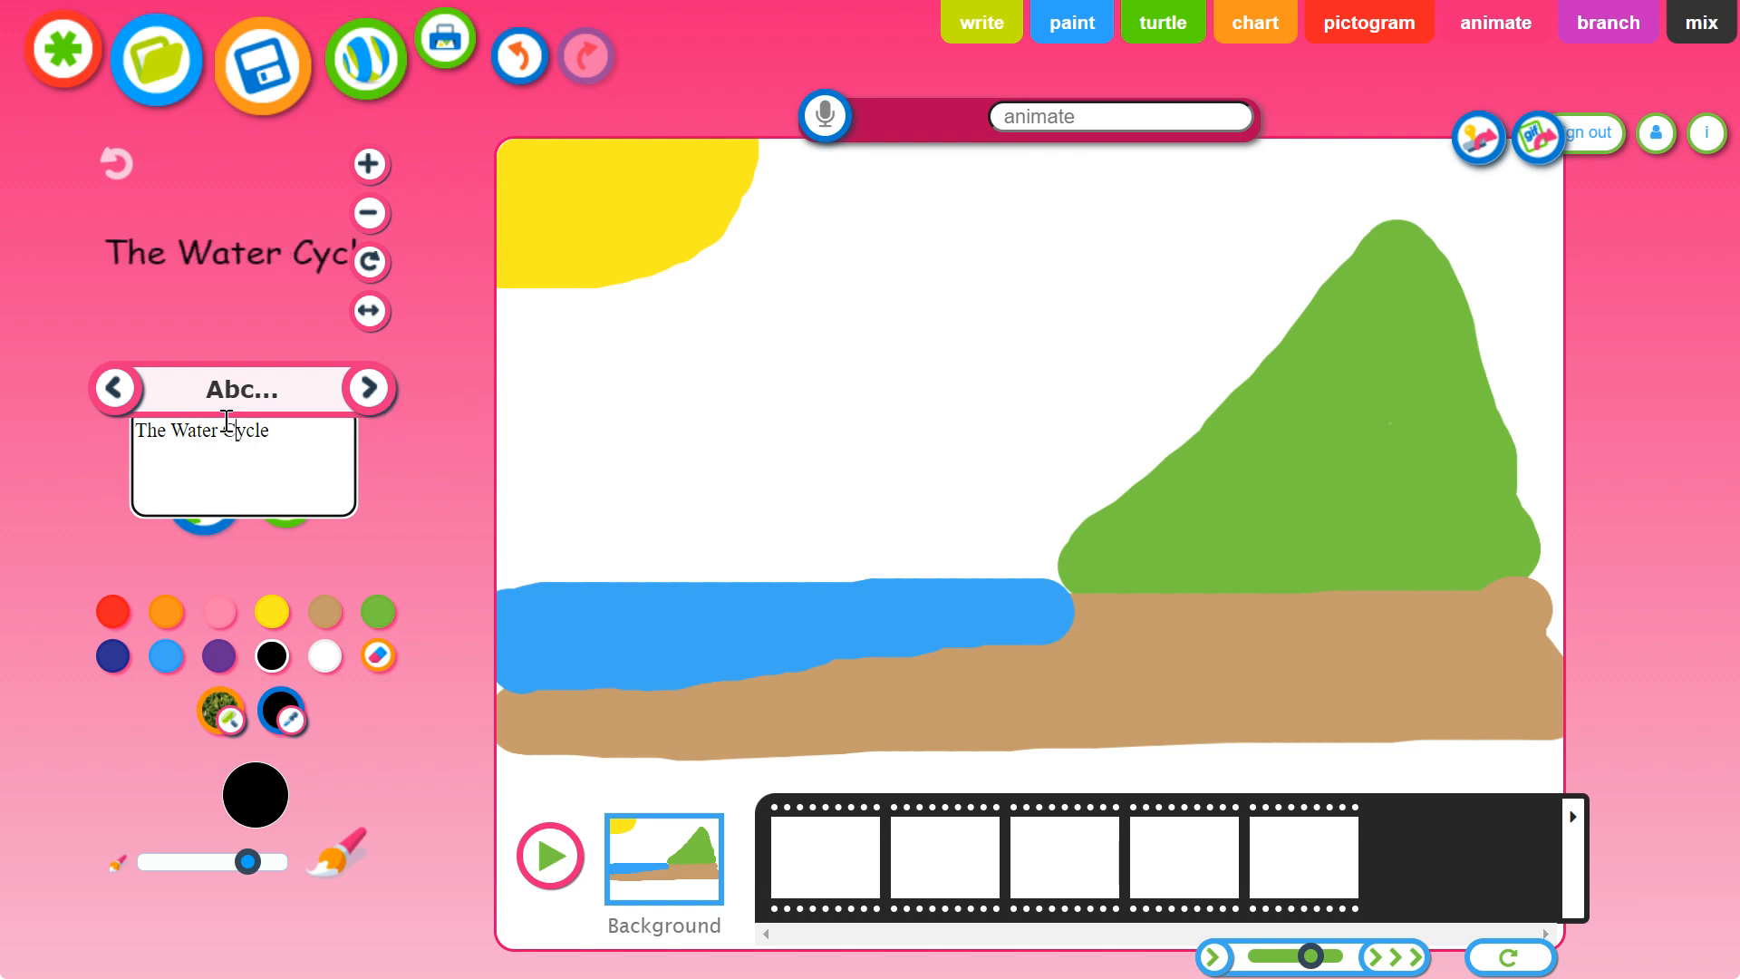
left_click(231, 389)
left_click_drag(242, 252, 308, 580)
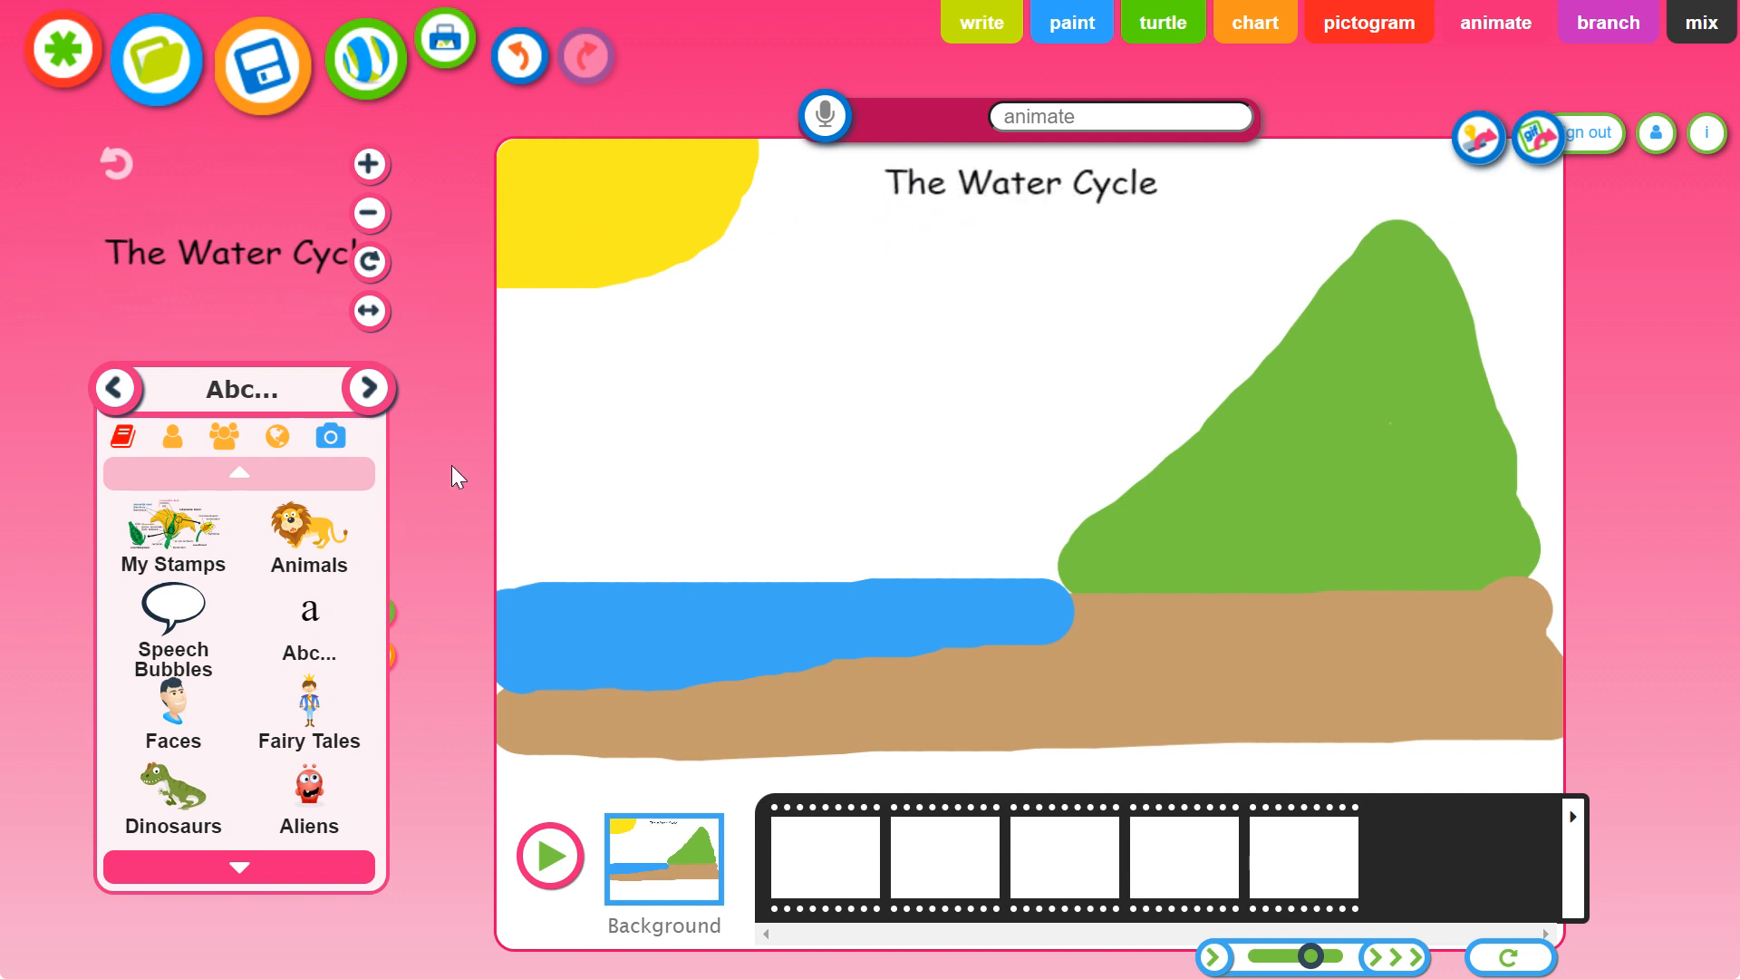
left_click(369, 388)
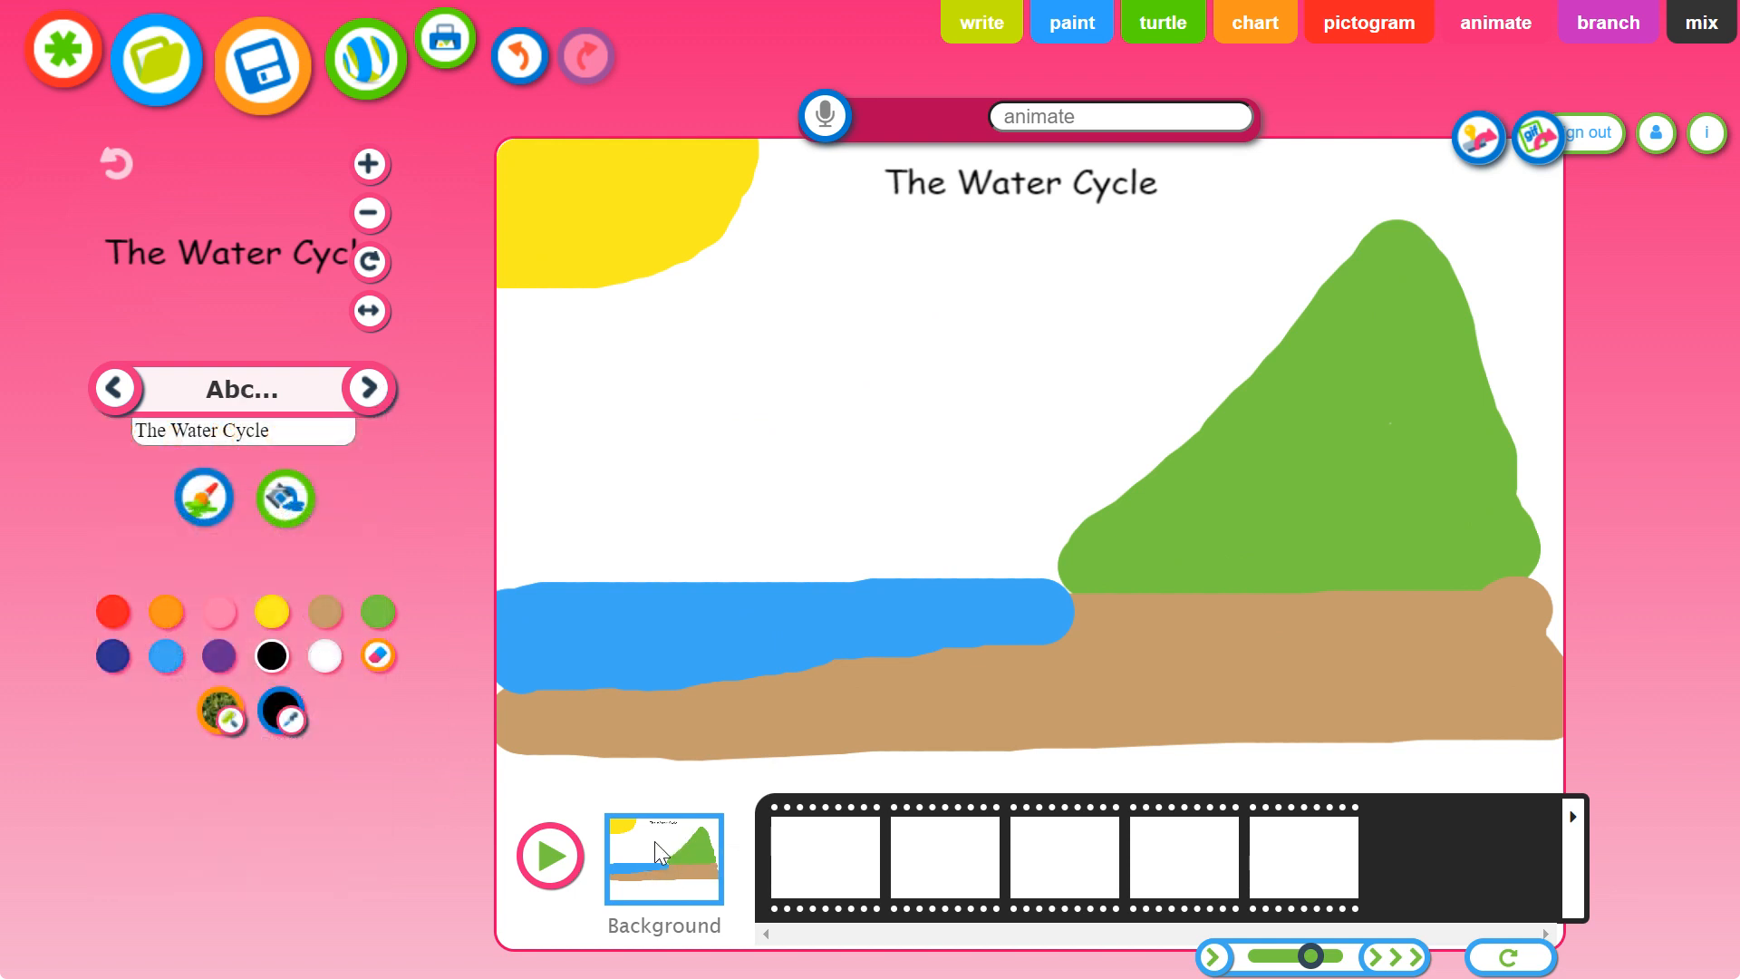
left_click(830, 866)
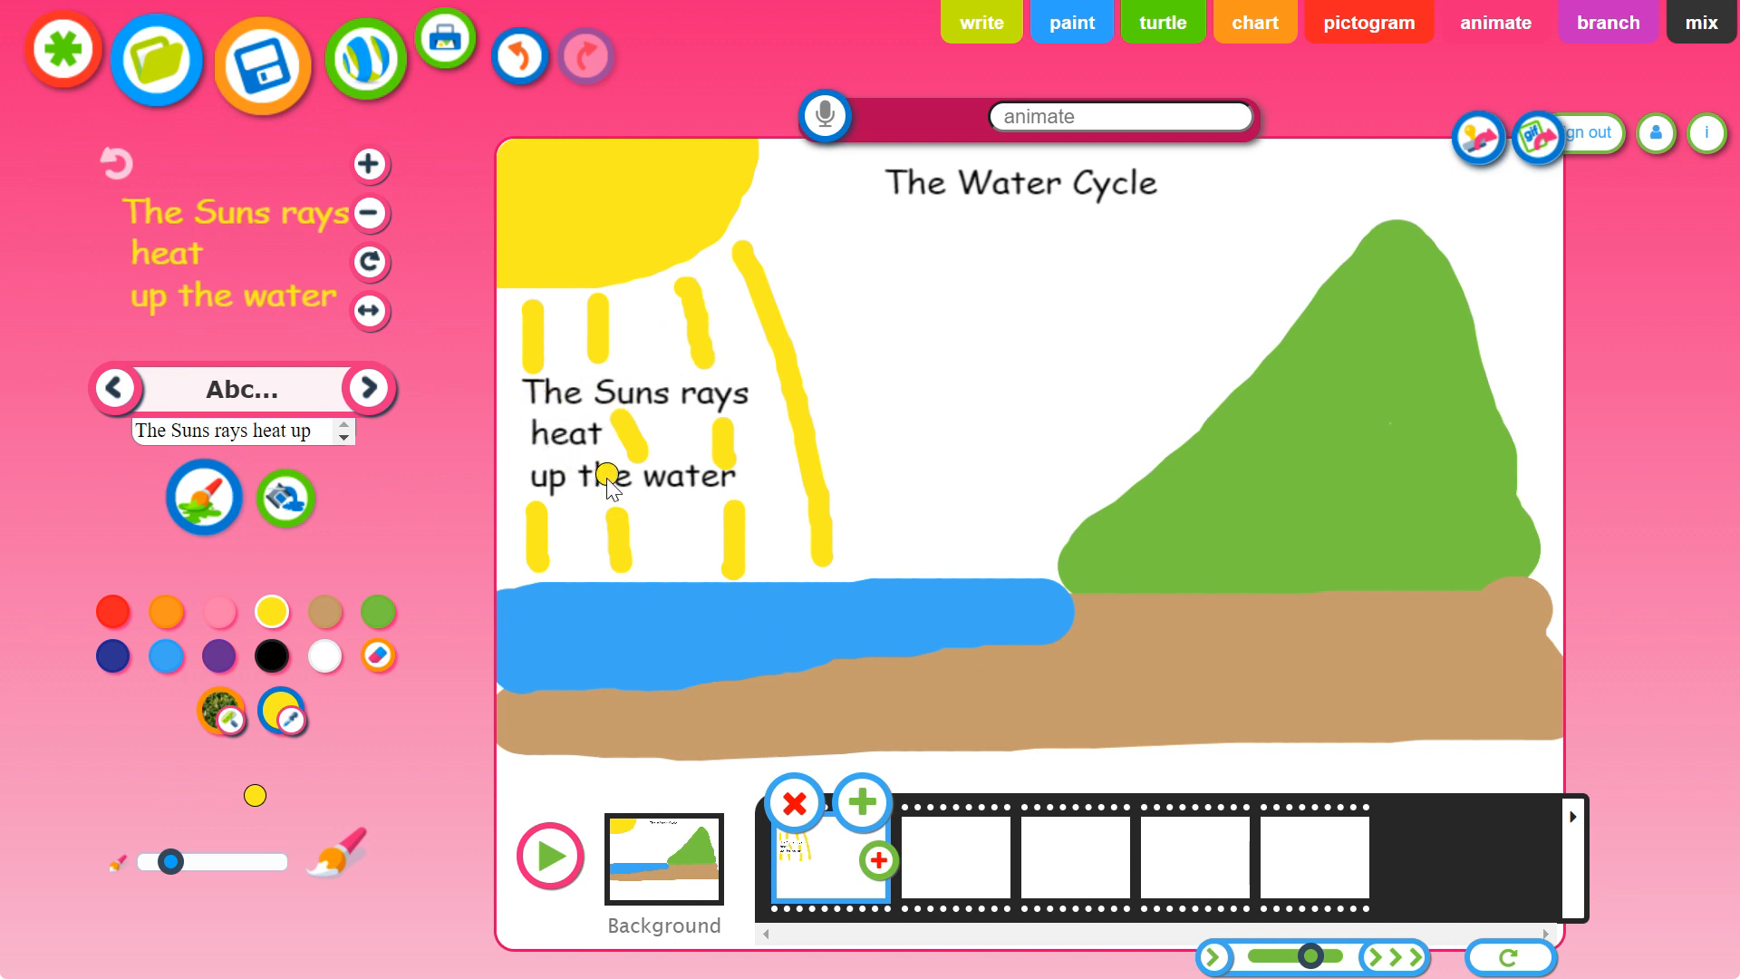
- Add a second frame and paint three wavy light blue lines rising from the sea
left_click(864, 806)
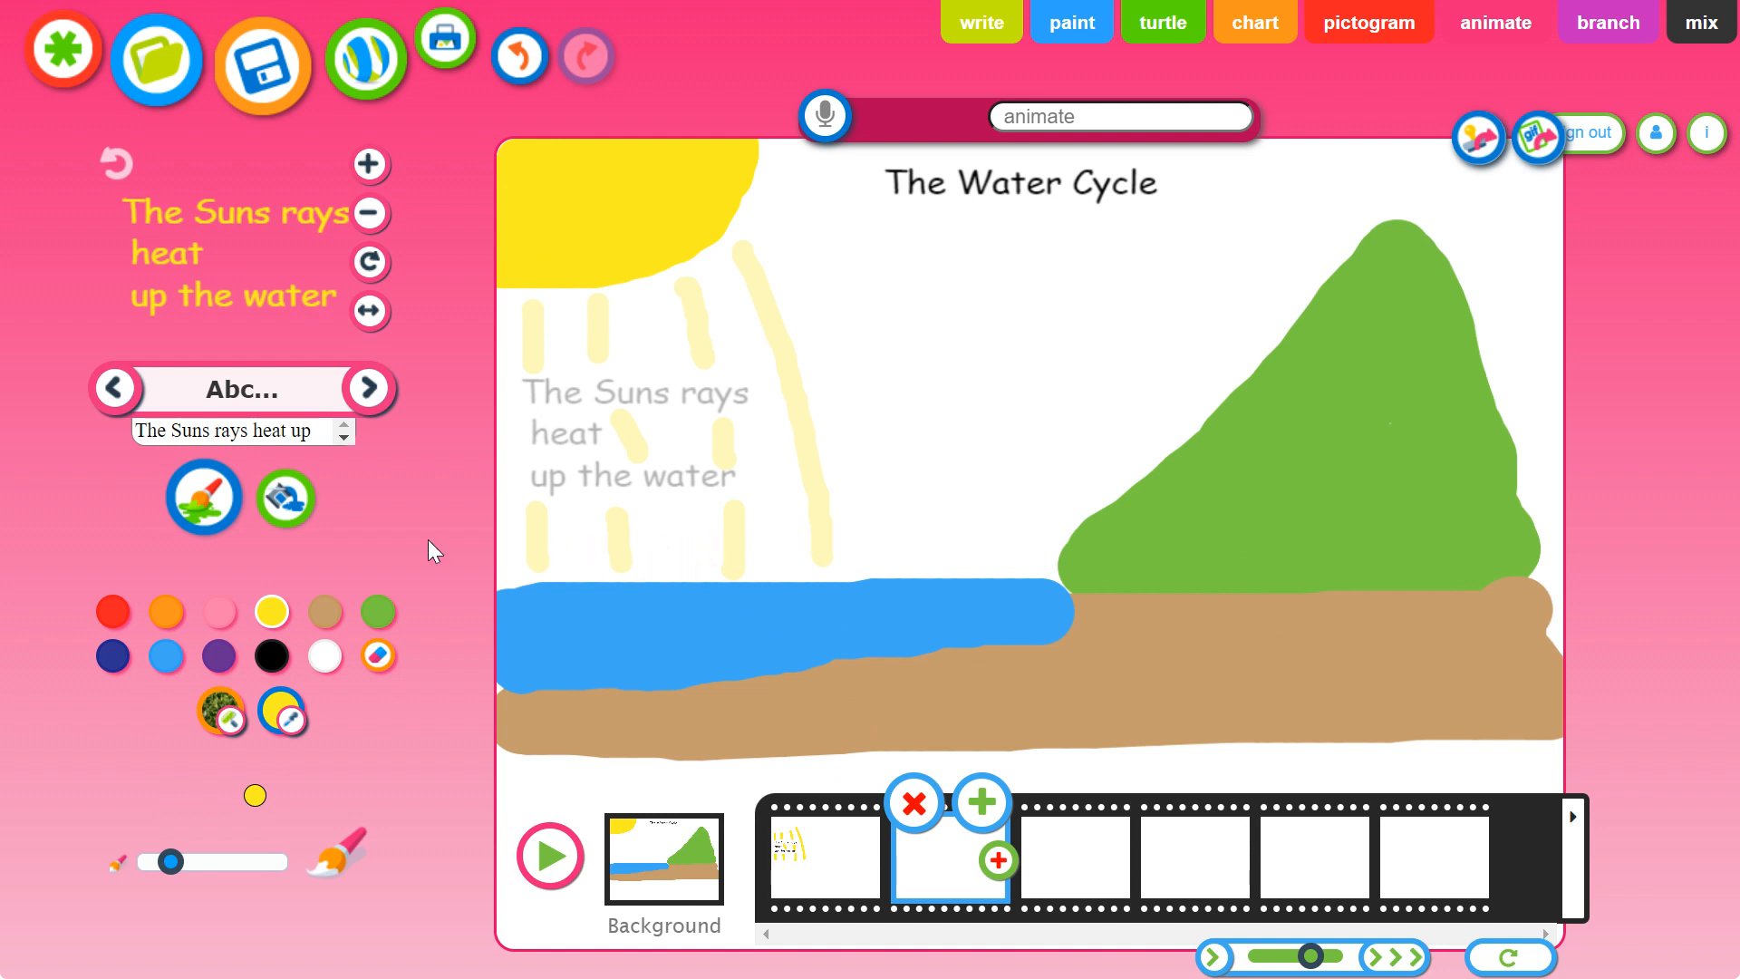
left_click(170, 664)
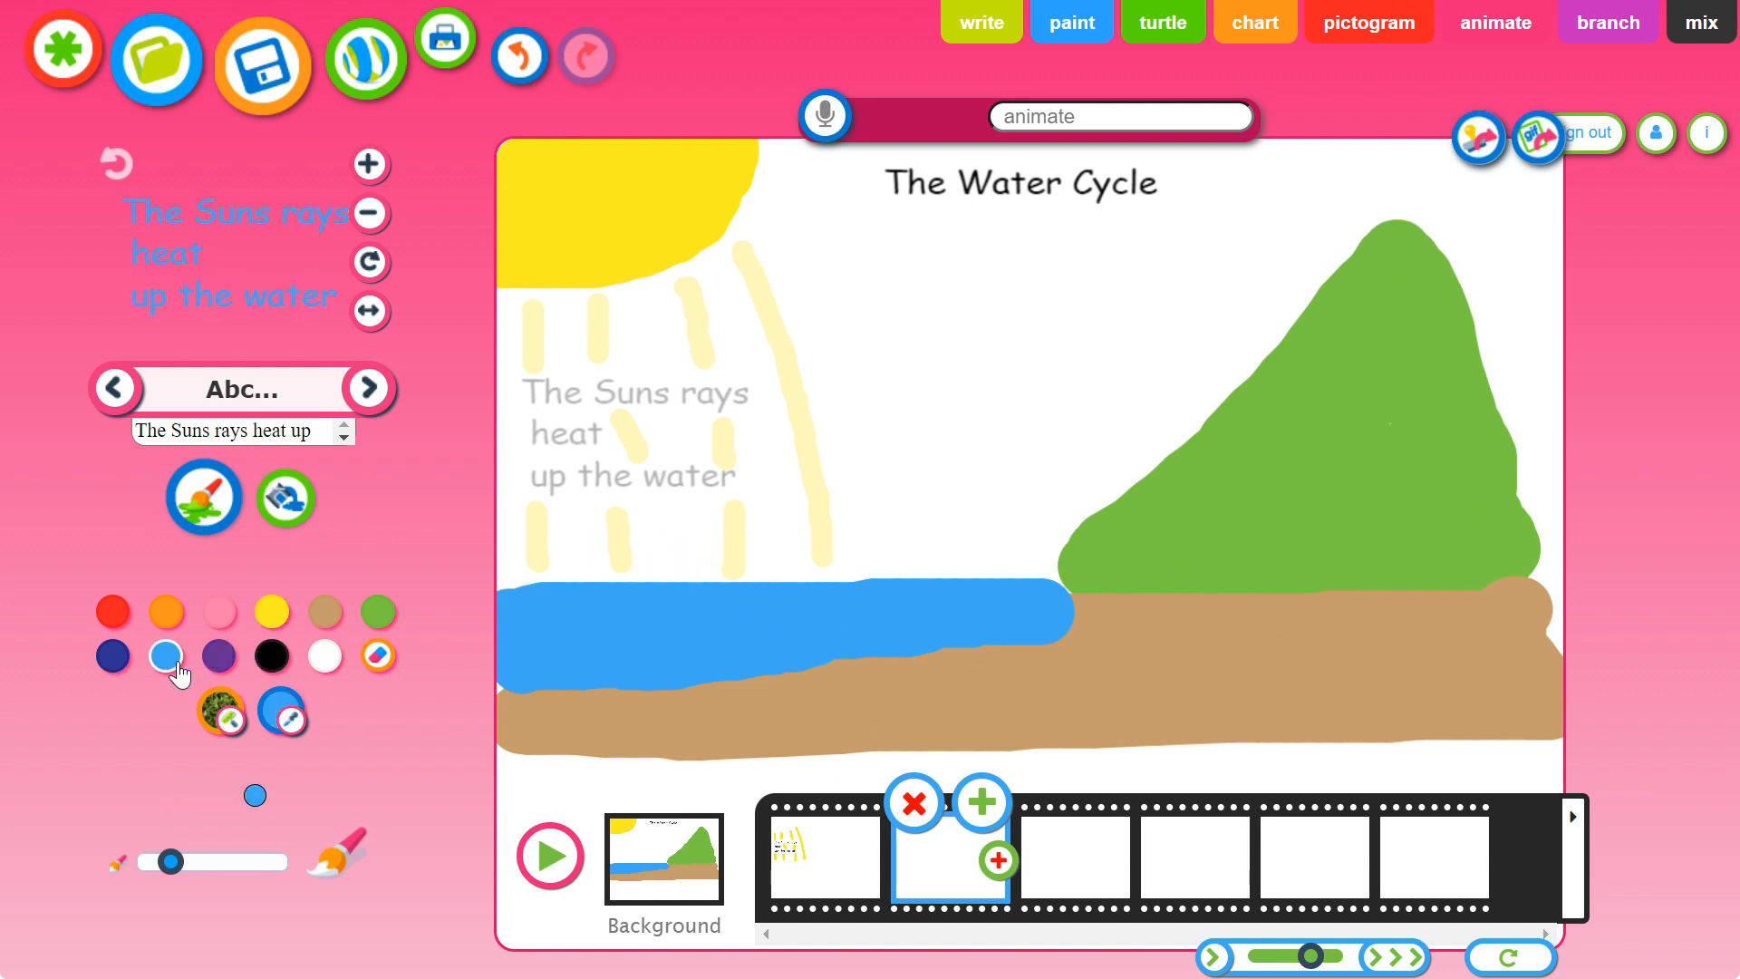
left_click_drag(925, 573, 940, 463)
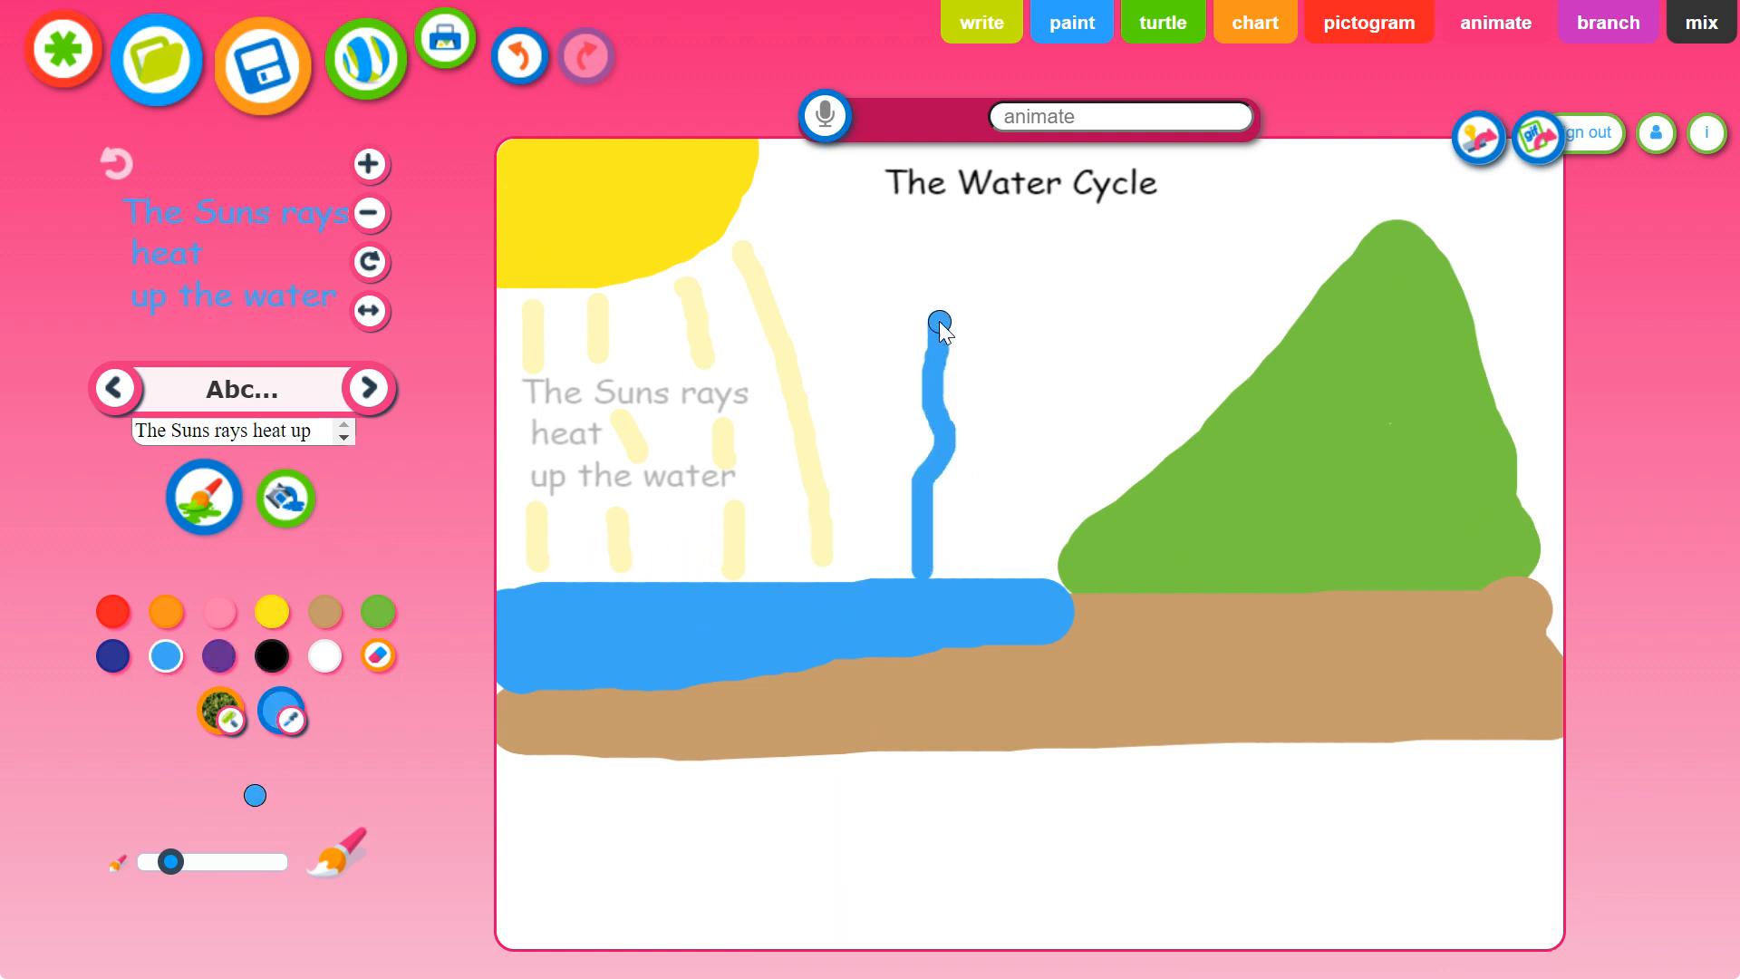
left_click_drag(823, 578, 823, 565)
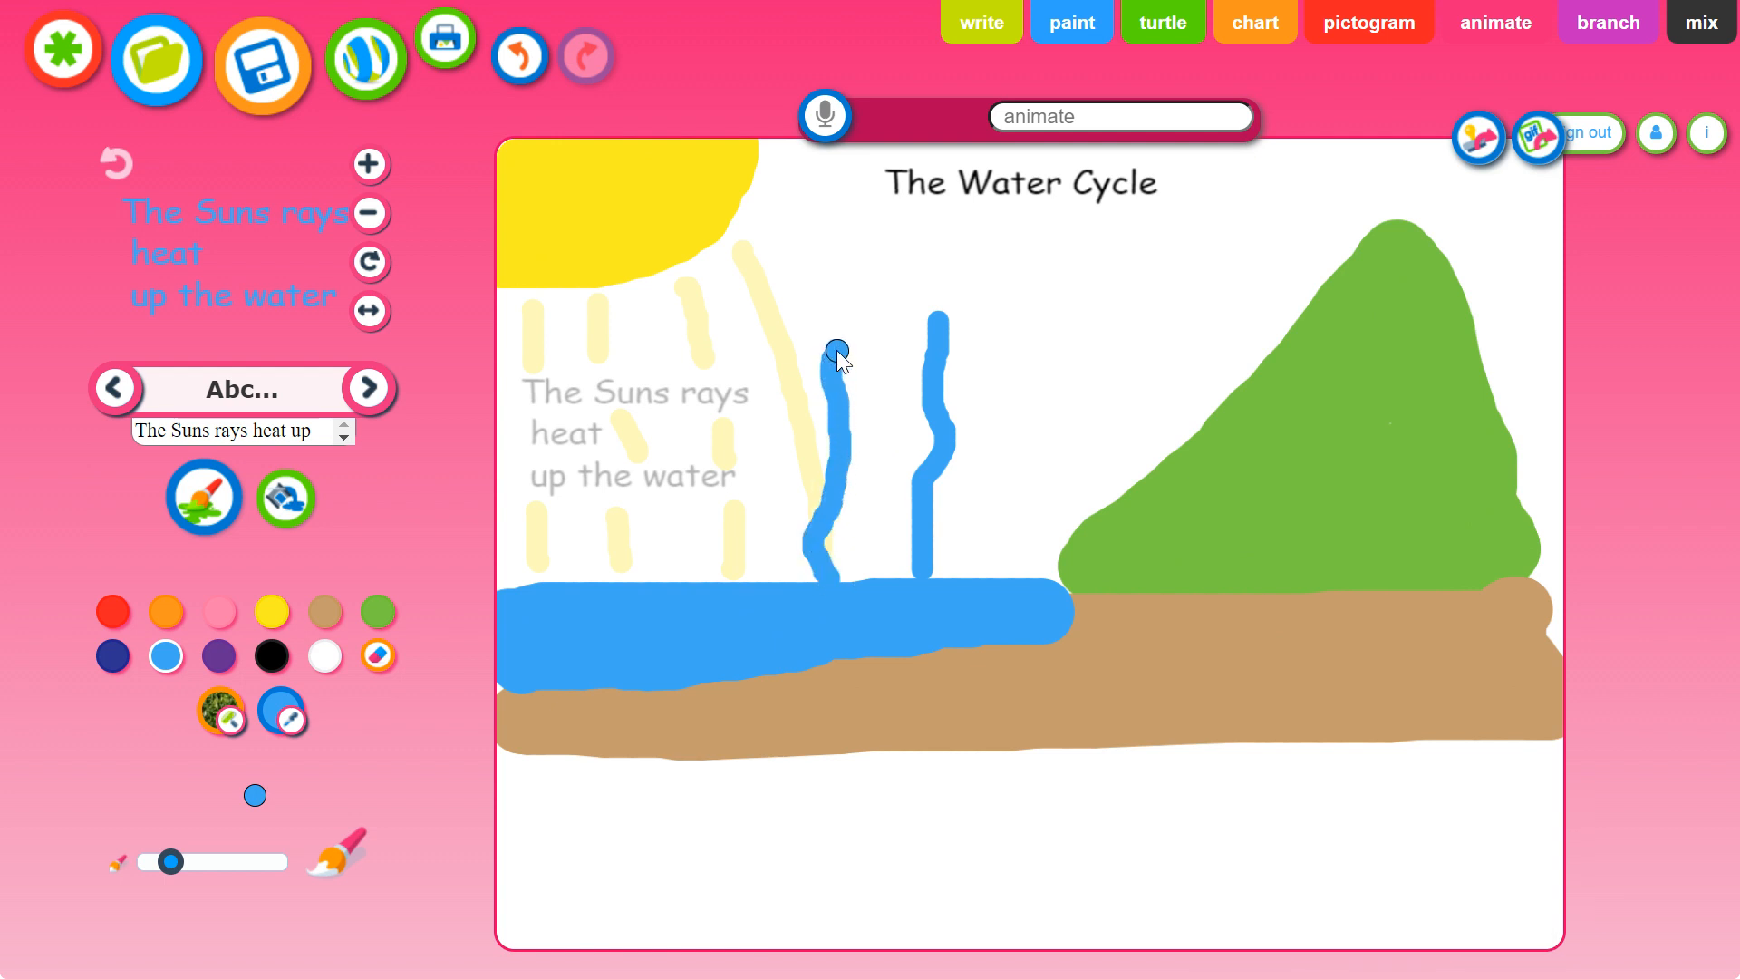
left_click_drag(838, 352, 838, 351)
left_click_drag(740, 577, 728, 513)
left_click_drag(755, 380, 754, 359)
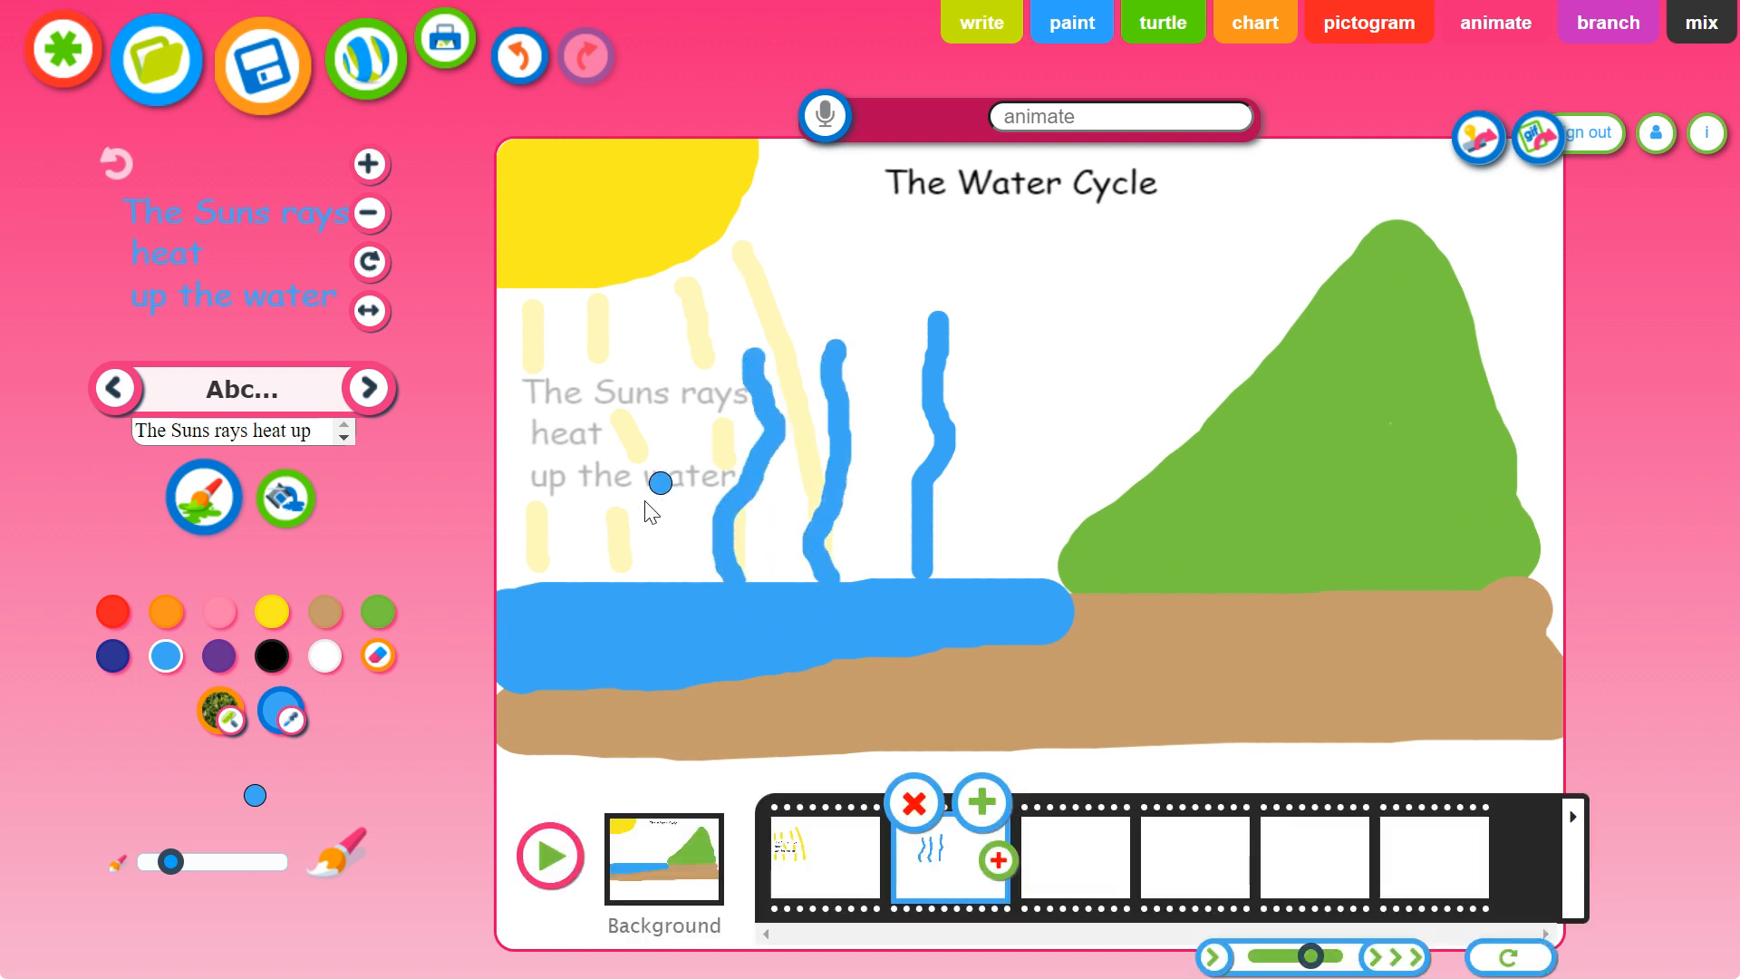
- Add the black caption "The water begins to evaporate" beneath the sun on the second frame, and insert a third frame
left_click(239, 432)
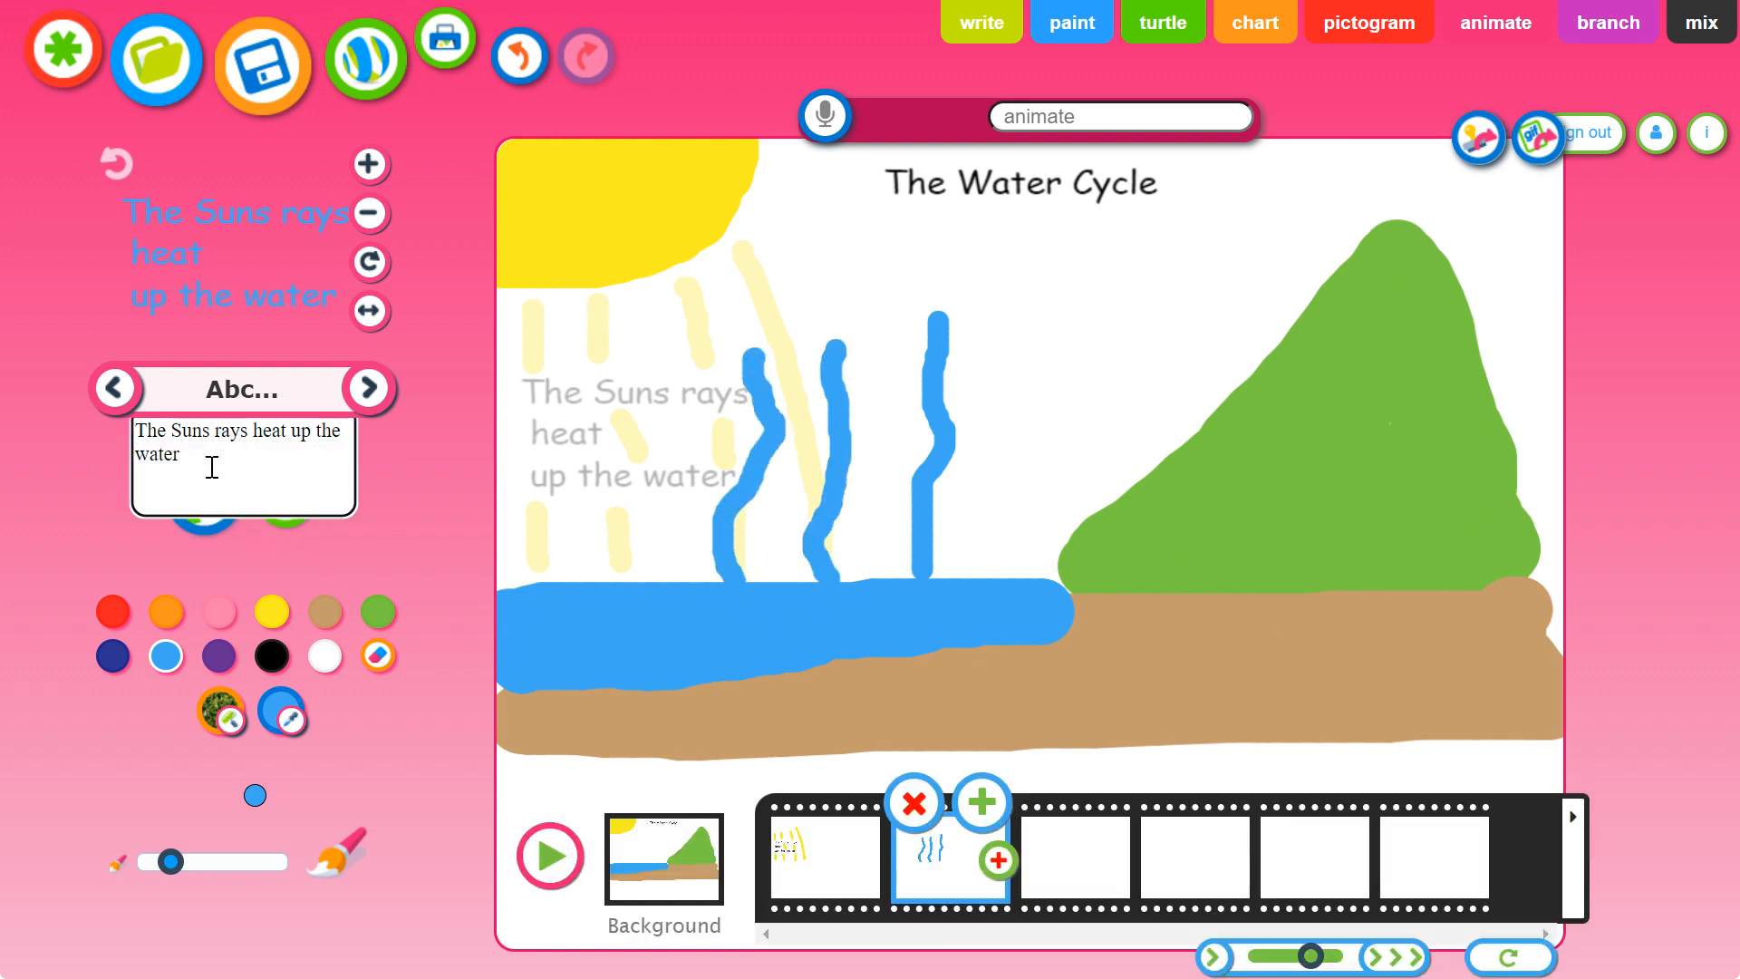
left_click(271, 655)
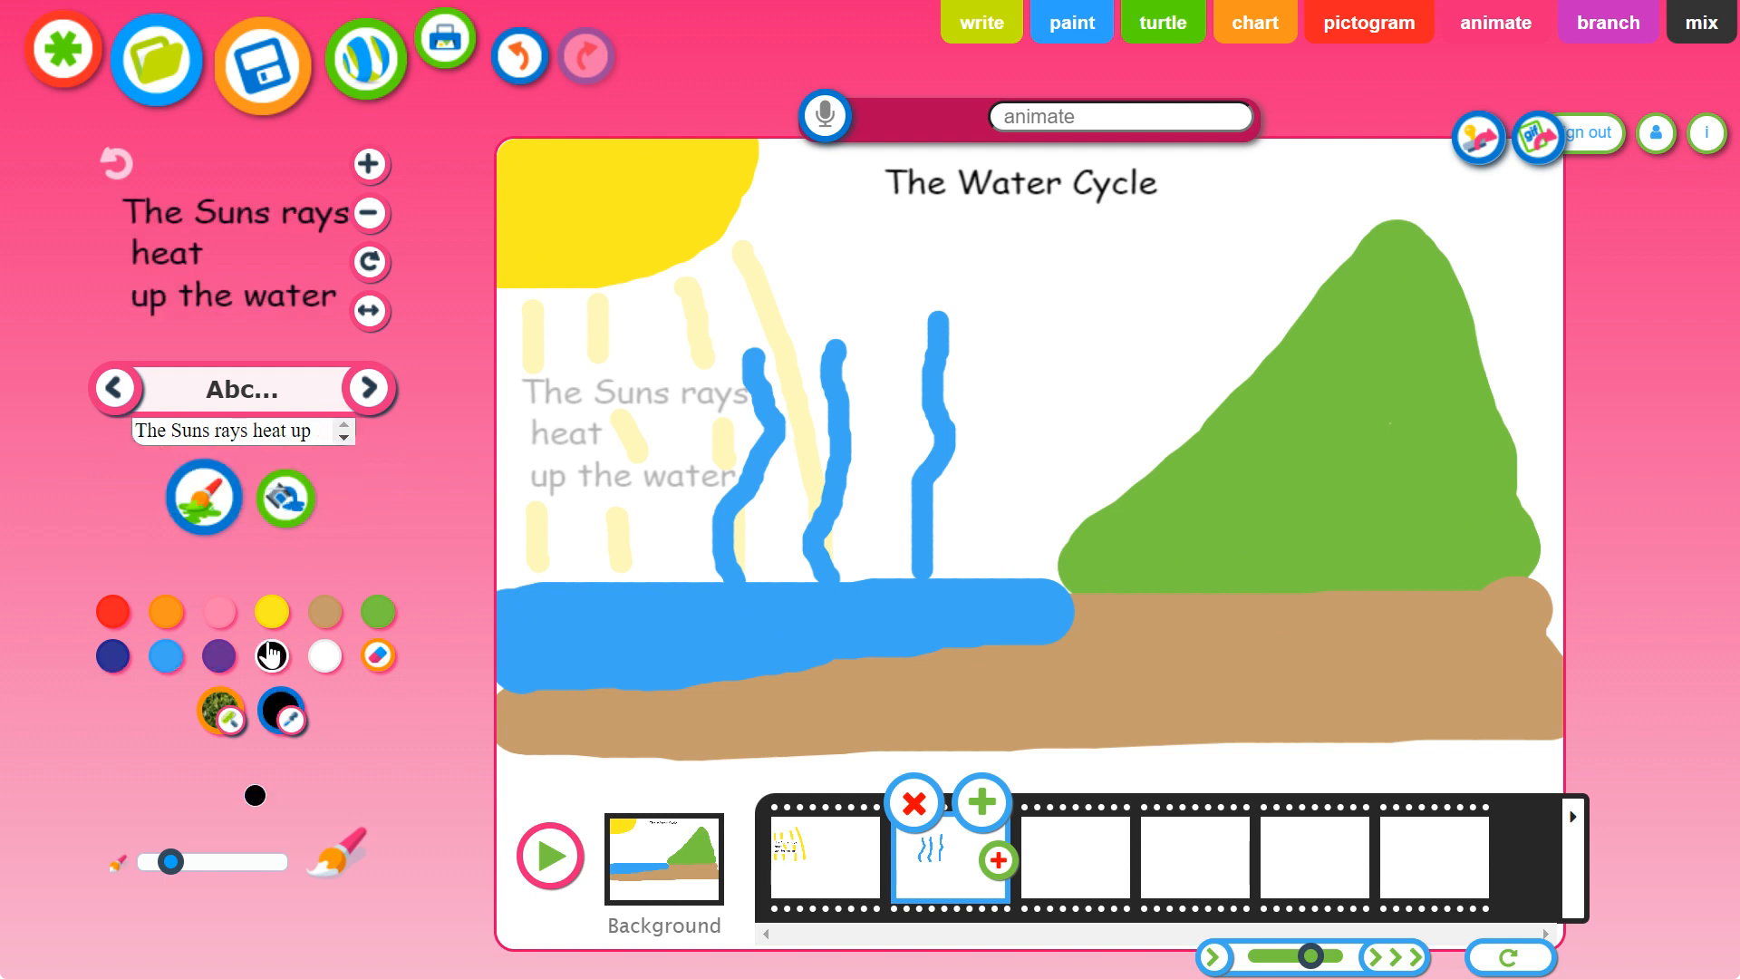
left_click(255, 432)
left_click_drag(222, 451, 140, 429)
type("The water begins to eva")
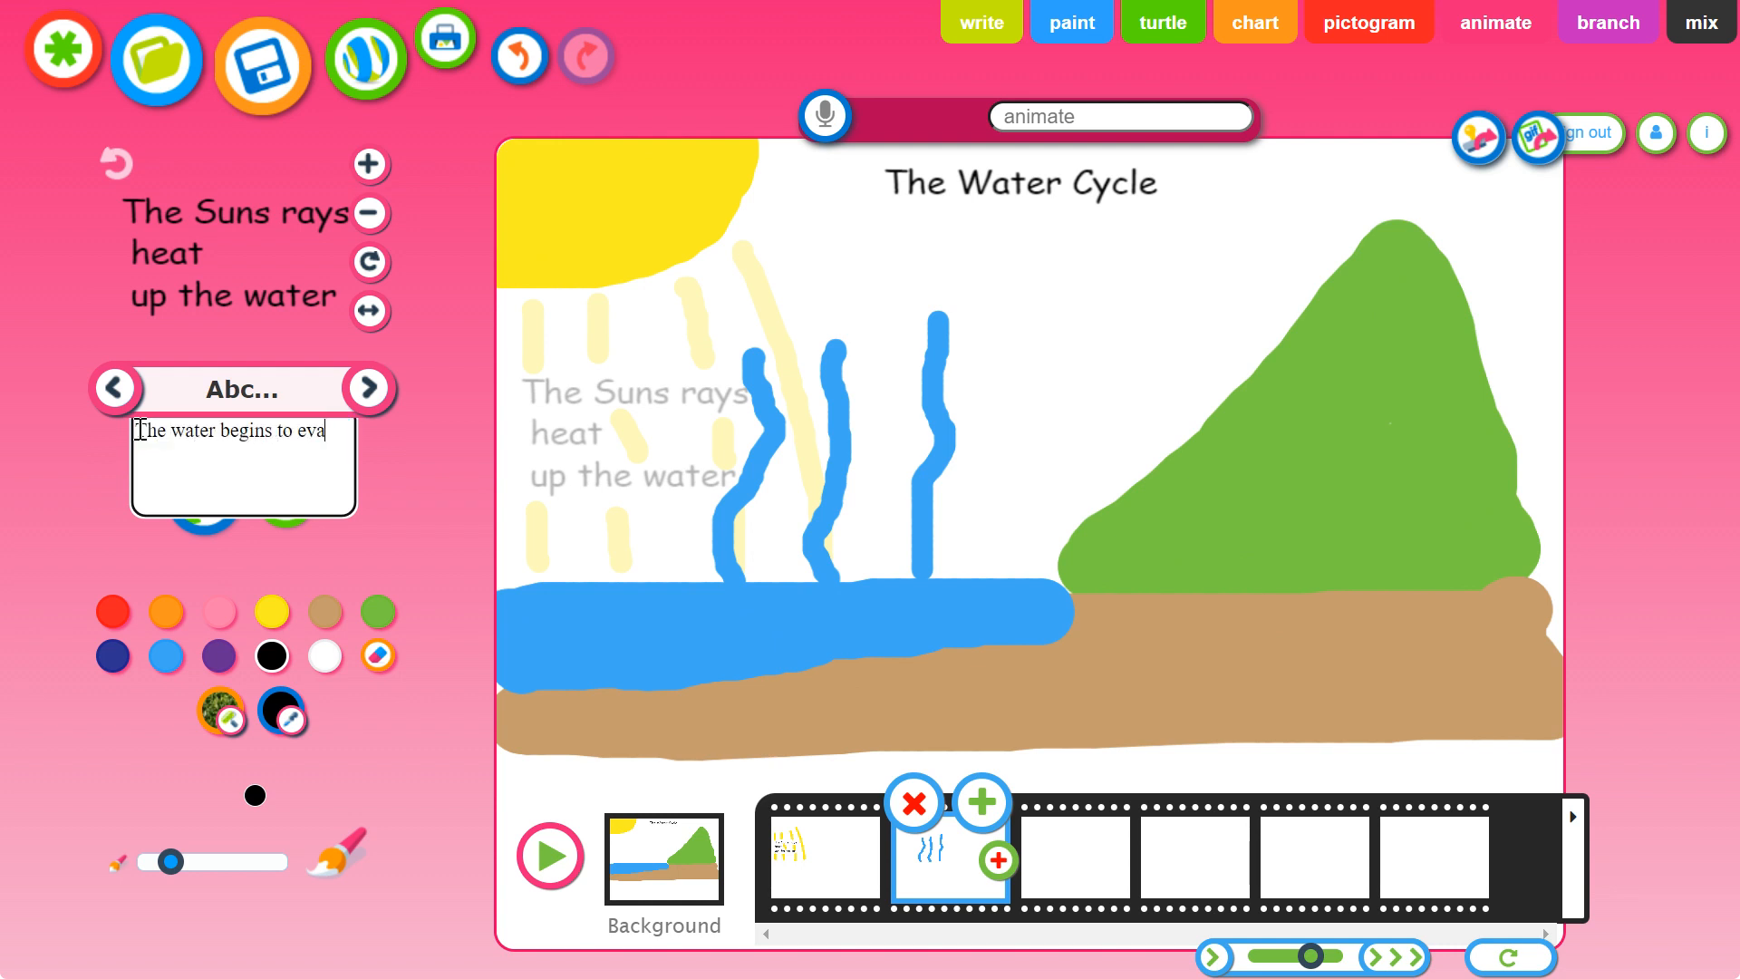
type("porate")
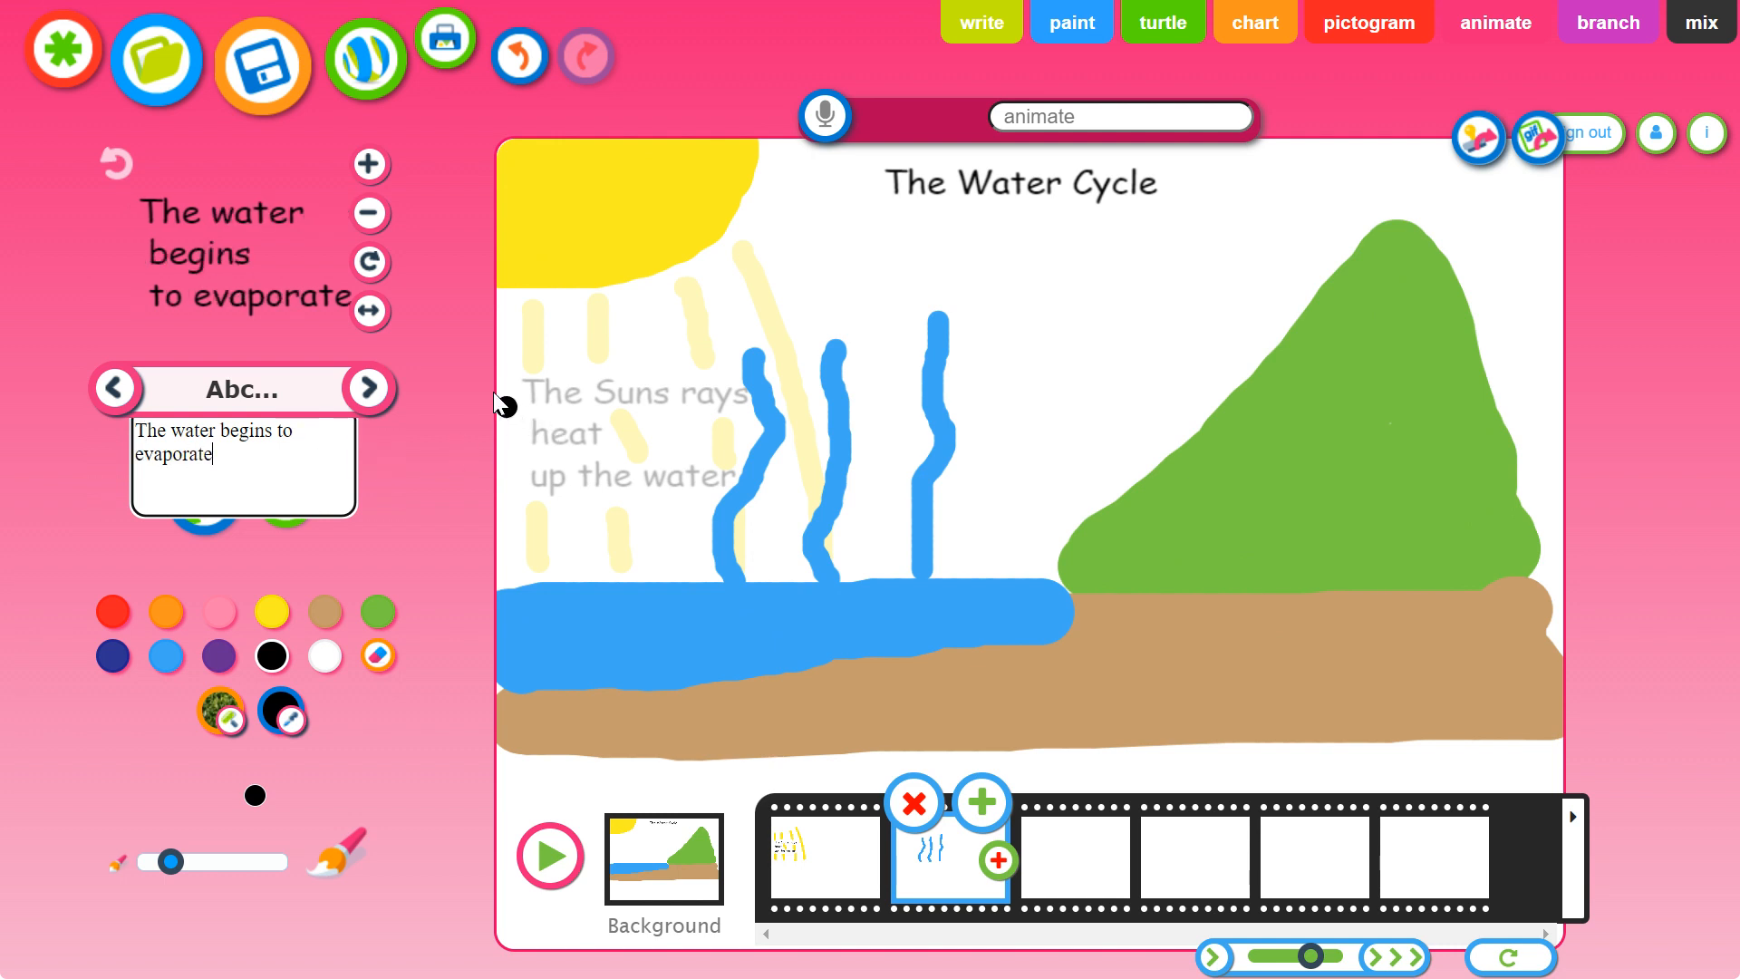
left_click_drag(230, 287, 624, 444)
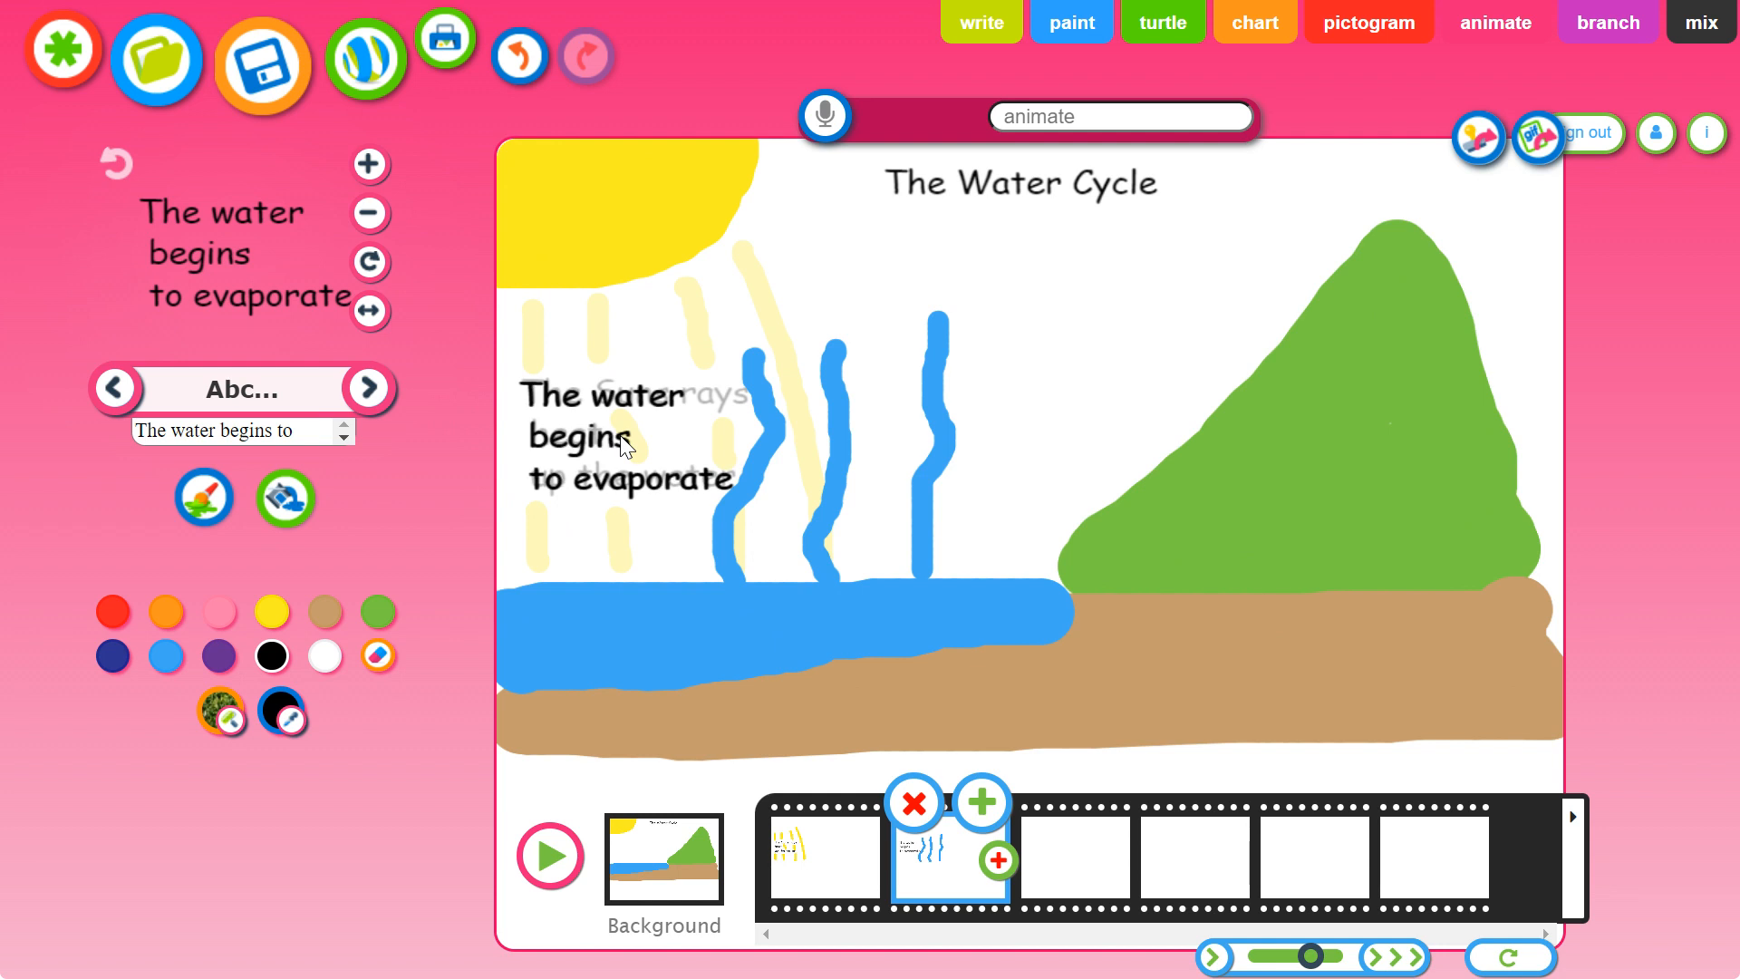
left_click(985, 805)
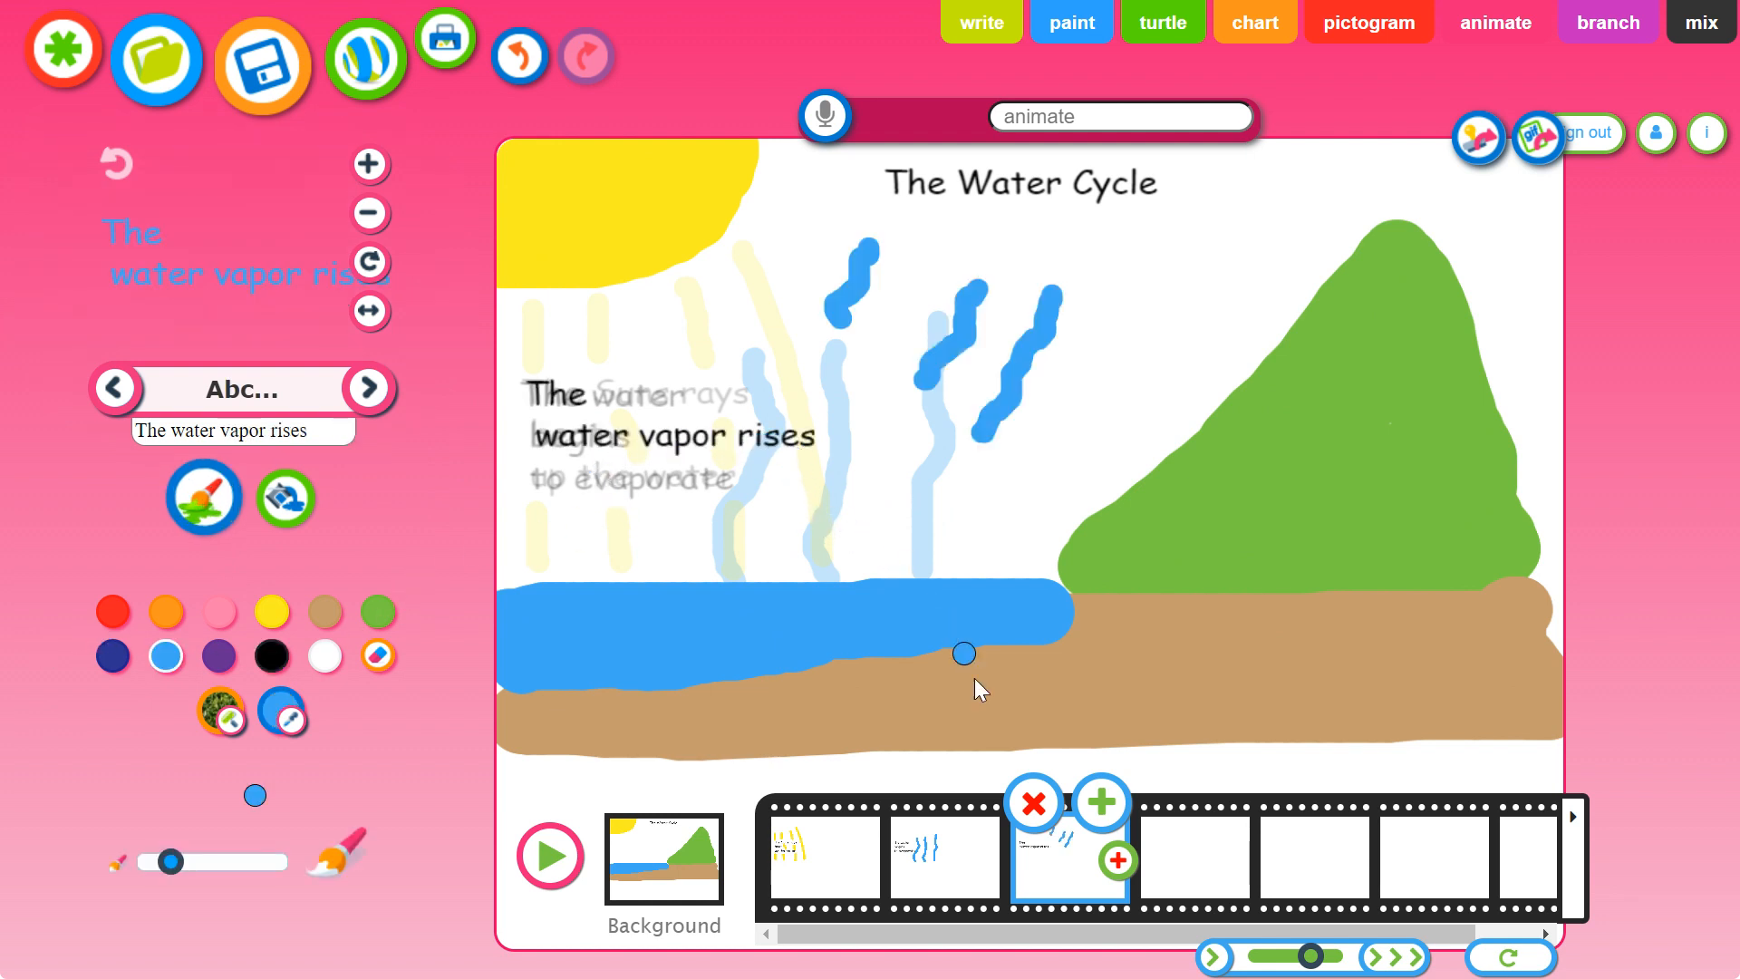
- Add a fourth frame and draw a black cloud outline beneath the title using the thinnest brush
left_click(1105, 803)
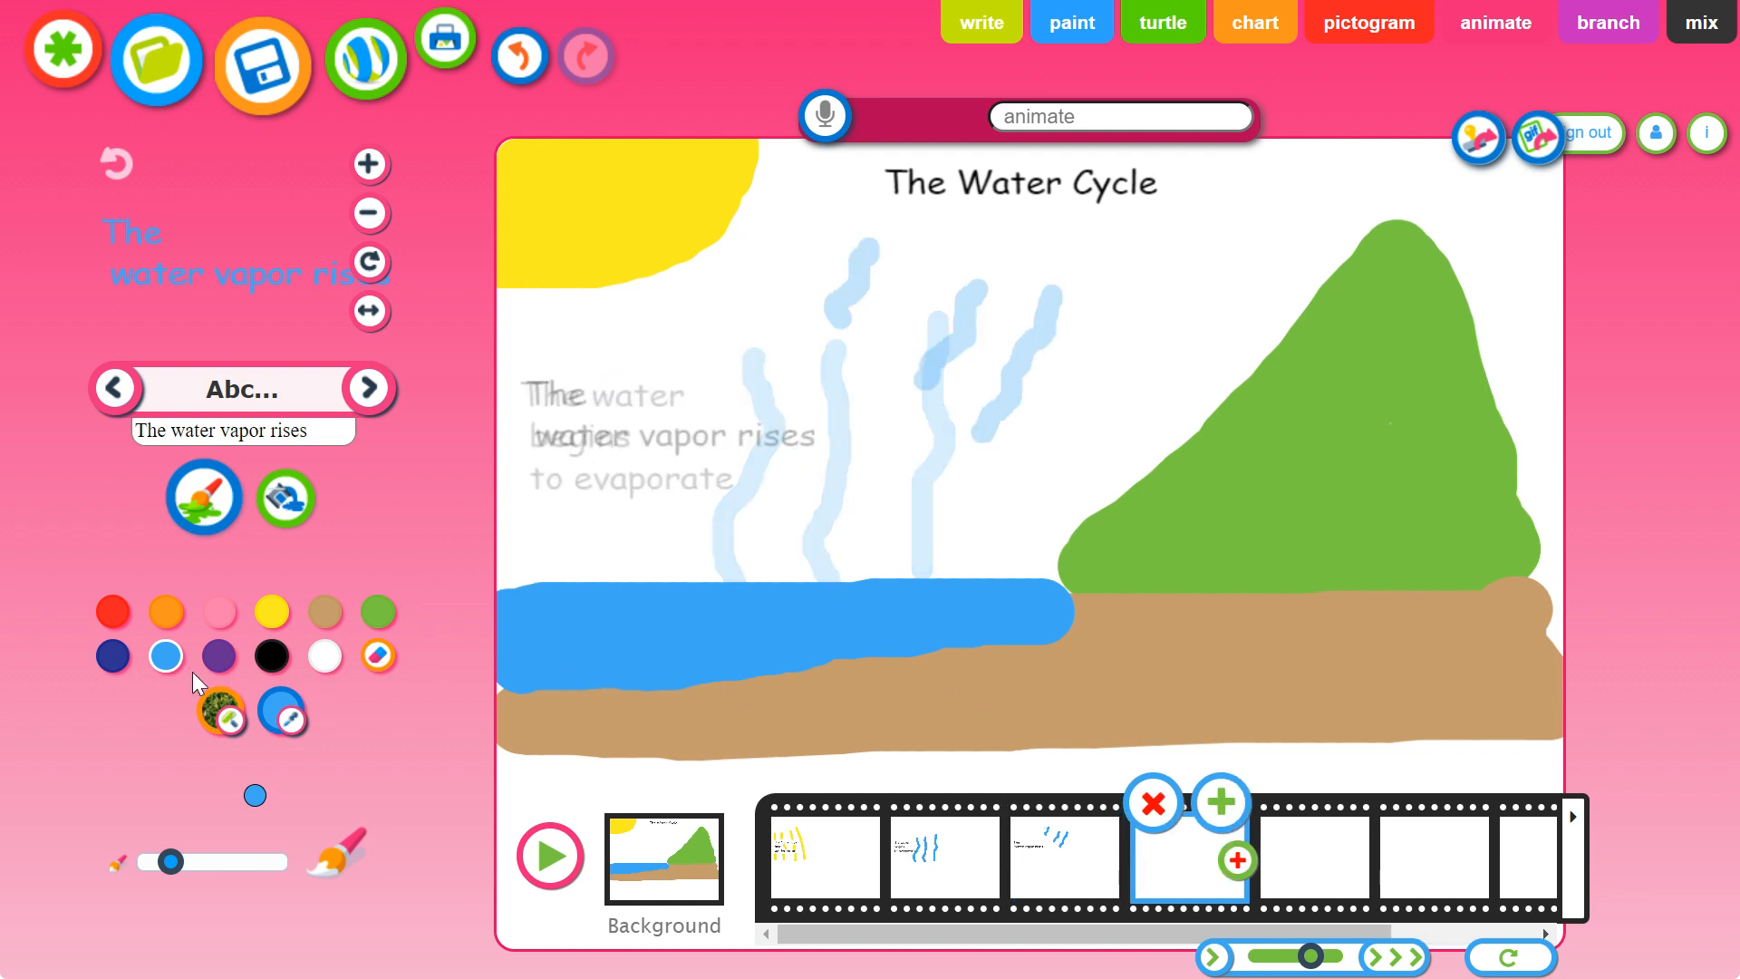
left_click(272, 655)
left_click_drag(163, 859, 138, 861)
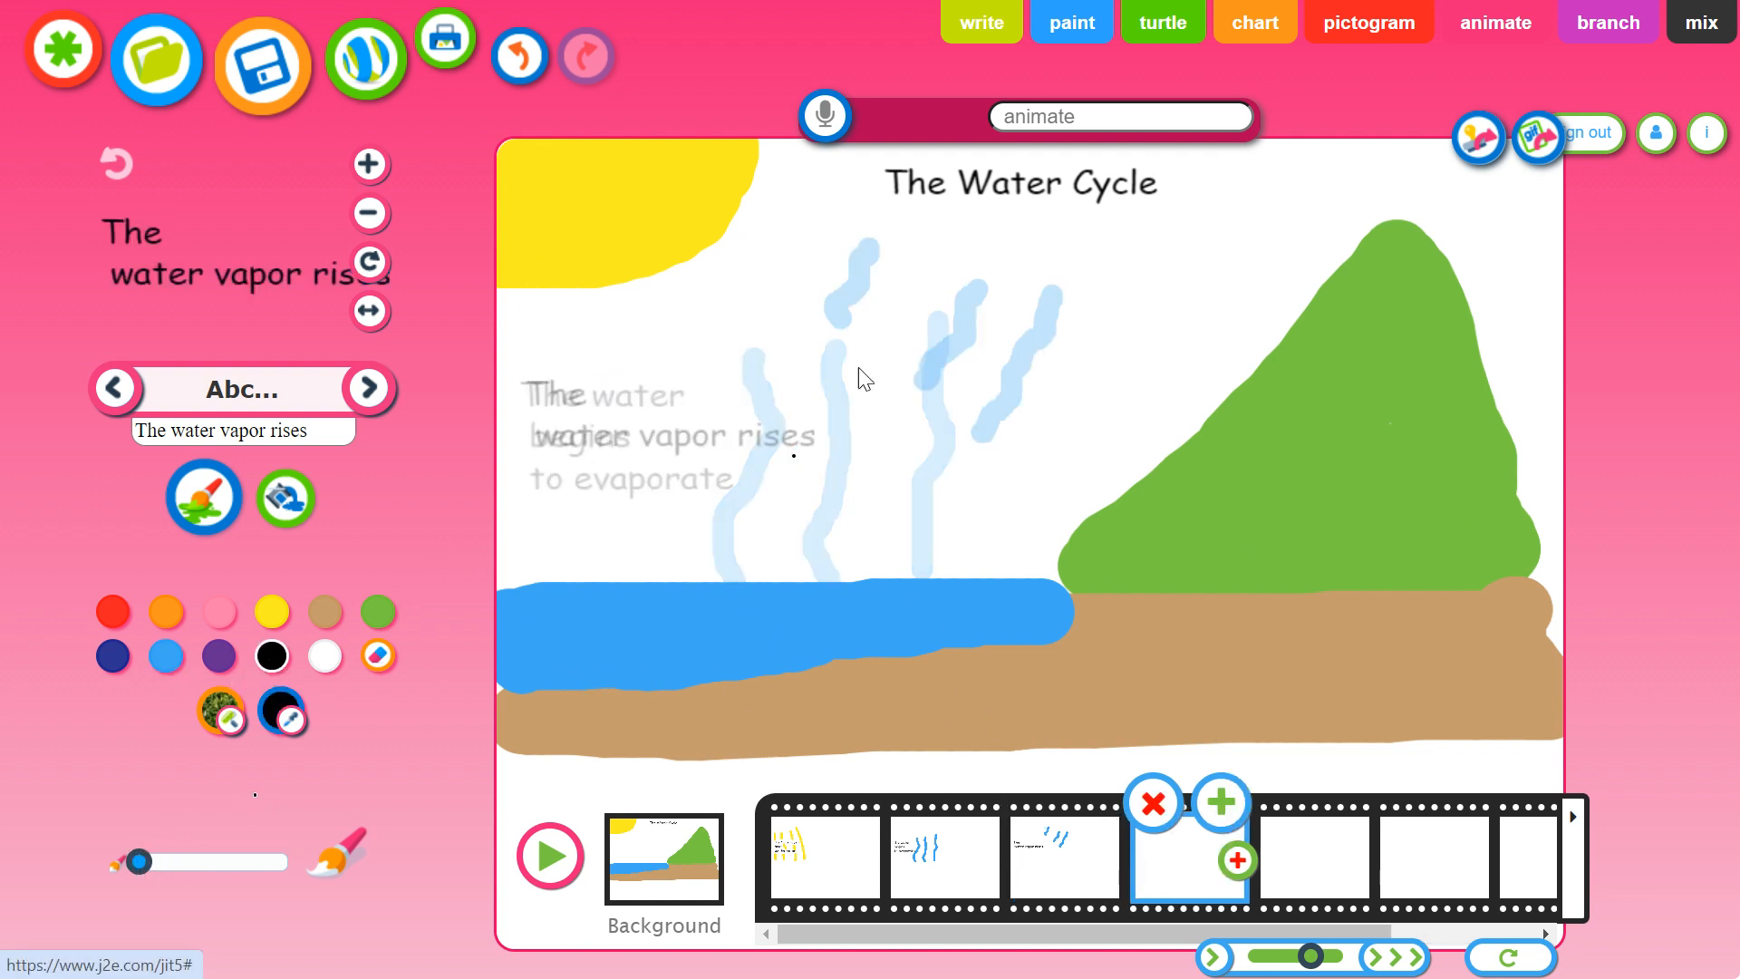
mouse_move(1021, 224)
left_mouse_down()
mouse_move(955, 244)
mouse_move(990, 278)
mouse_move(967, 288)
mouse_move(962, 332)
mouse_move(1123, 339)
mouse_move(1219, 262)
mouse_move(1114, 218)
mouse_move(1002, 233)
left_mouse_up()
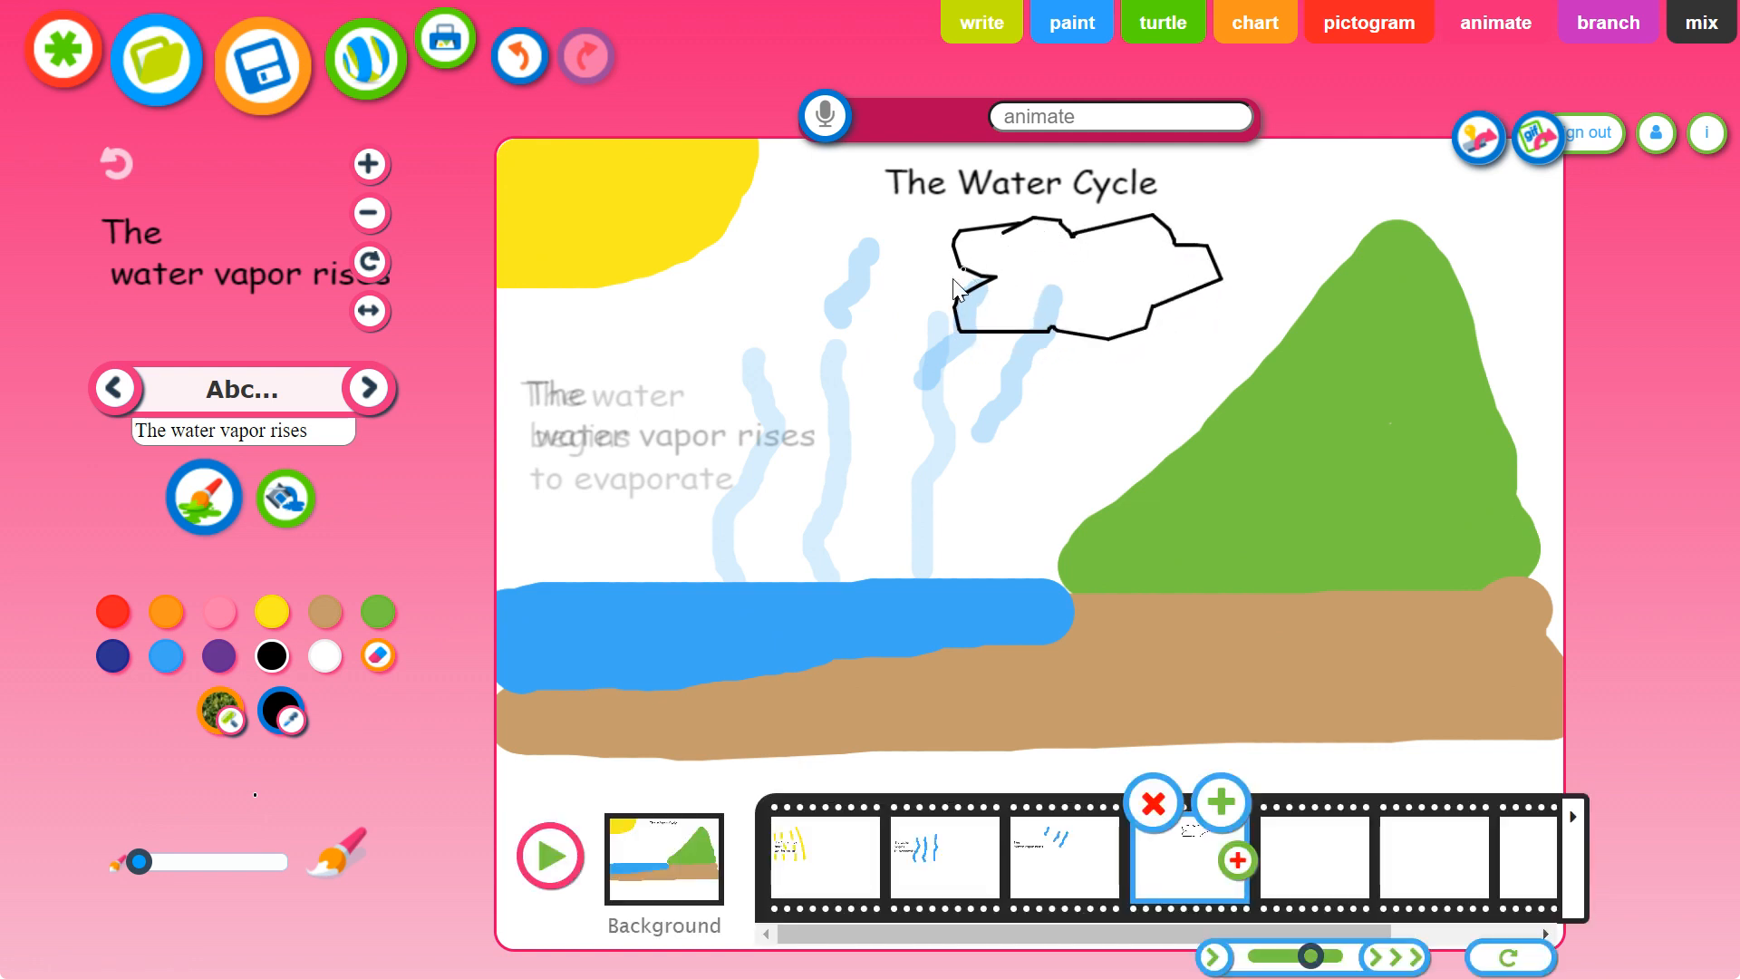
- Add the black caption "It condenses to form clouds" beneath the sun on the fourth frame
left_click(240, 431)
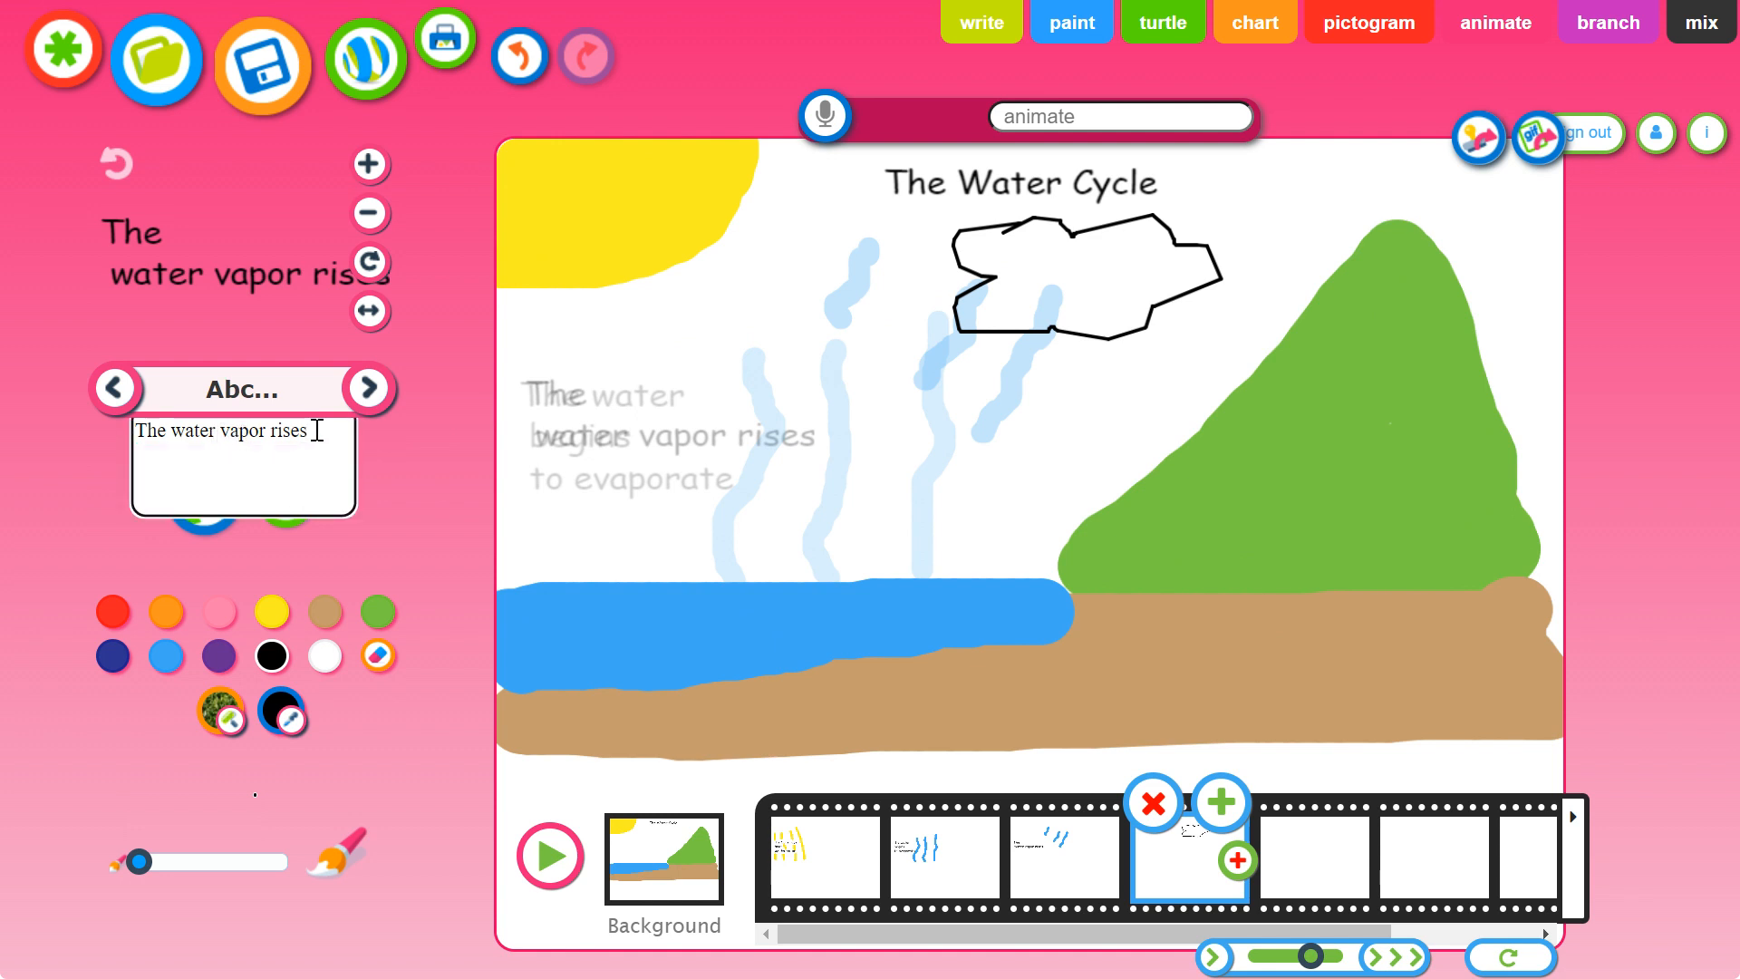
left_click_drag(317, 431, 119, 437)
type("It condens")
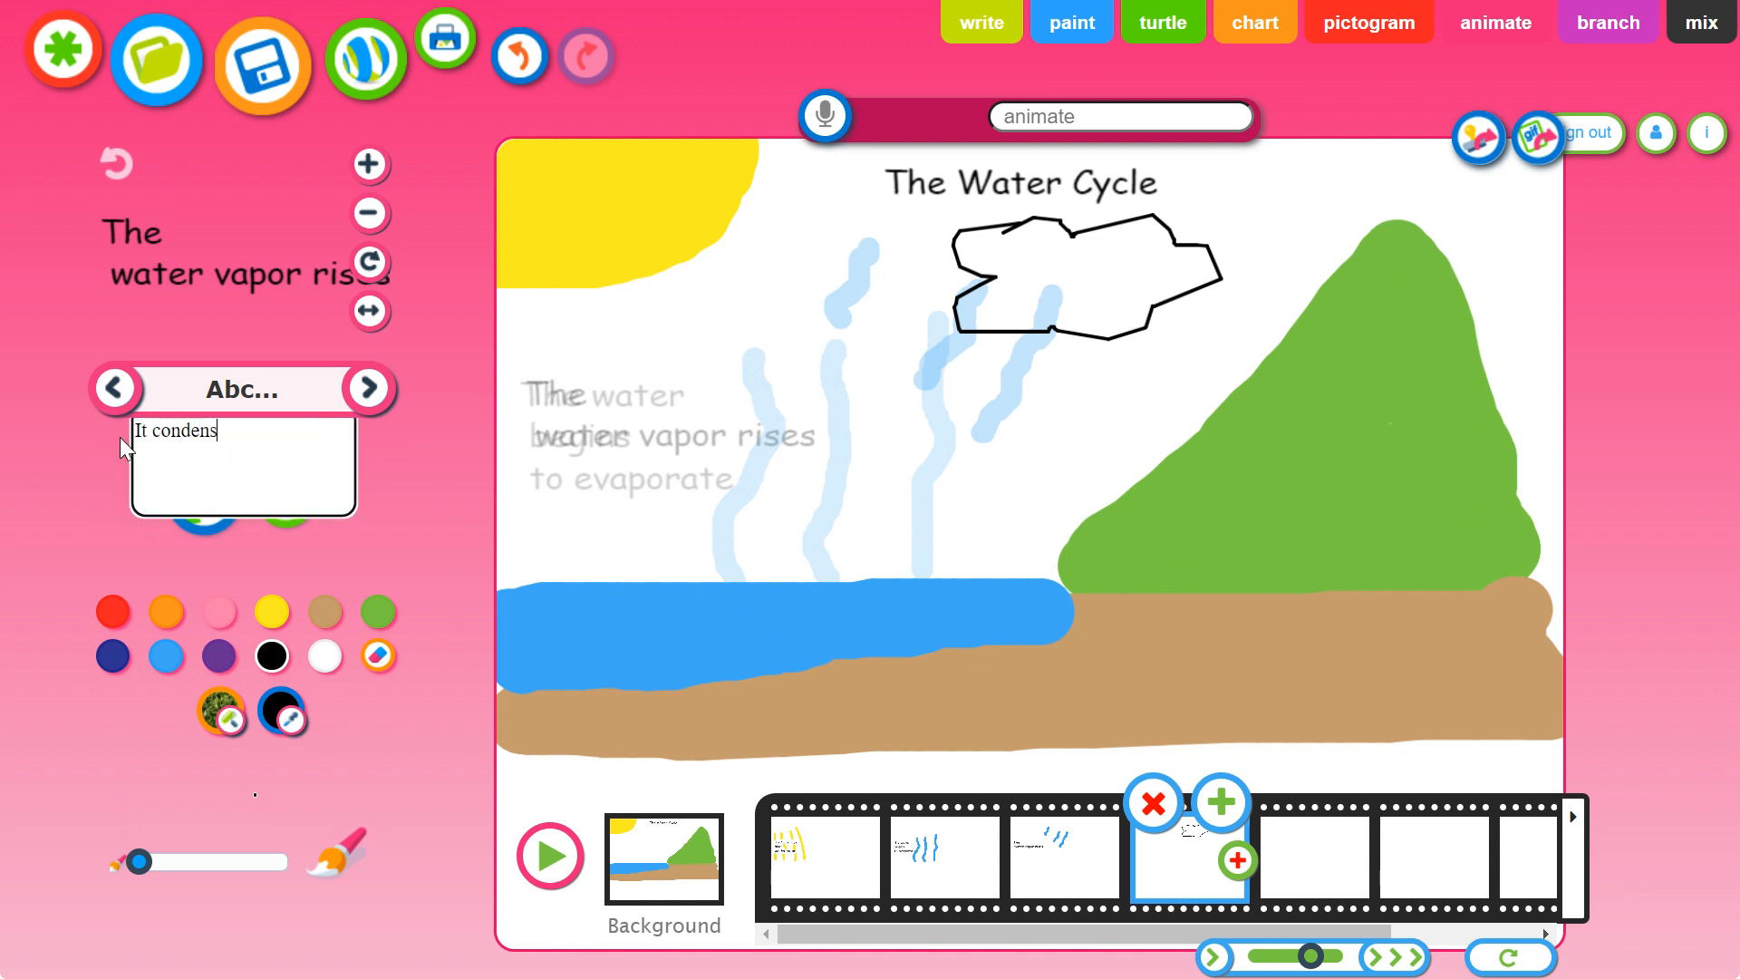
type("es to form clouds")
left_click(299, 320)
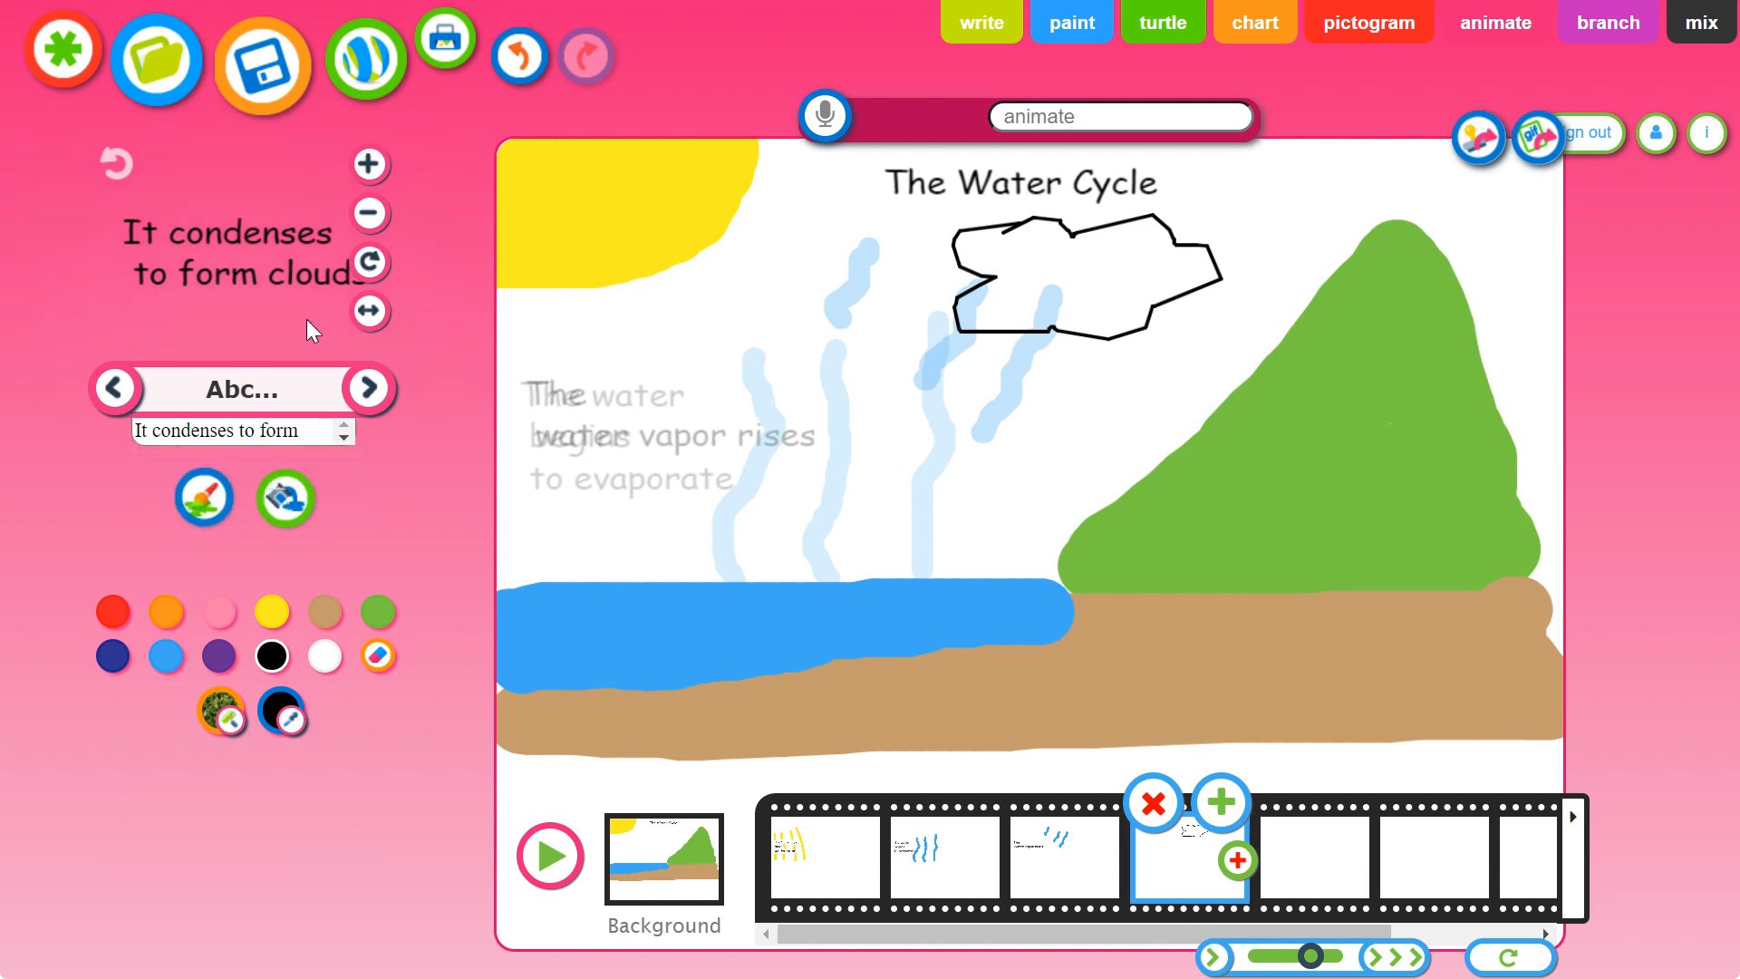
left_click(643, 419)
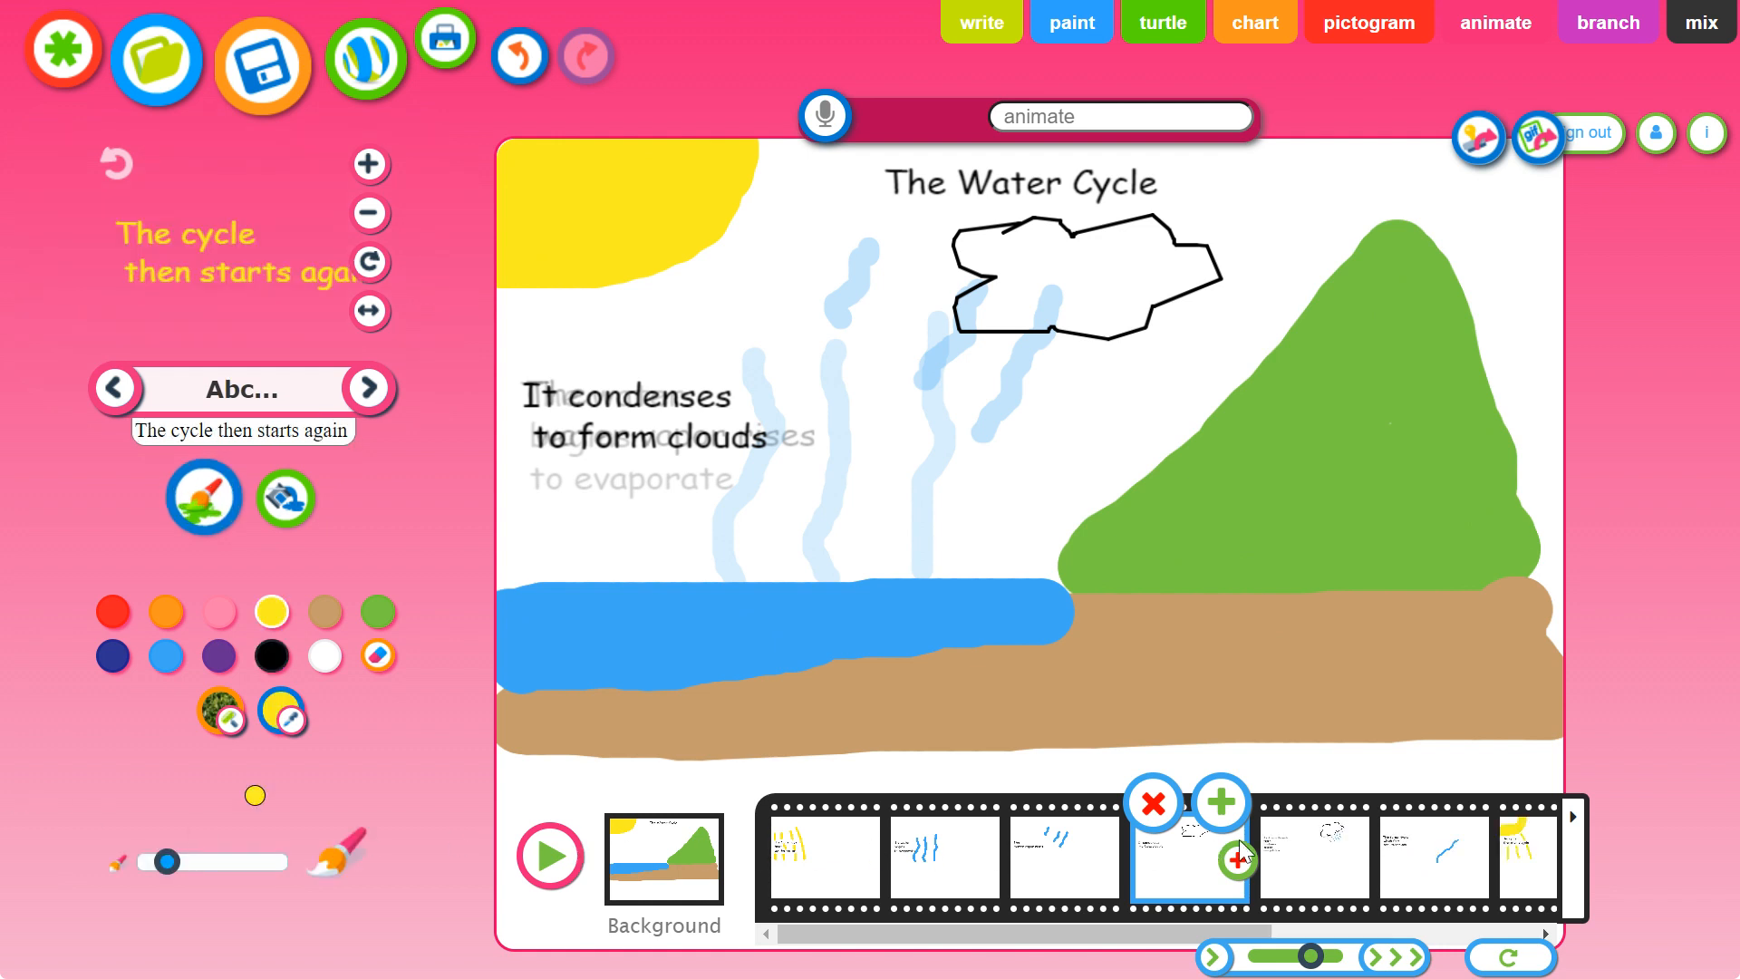
- Review the drawings and captions on the fifth, sixth and seventh frames in turn
left_click(1323, 861)
left_click(1439, 864)
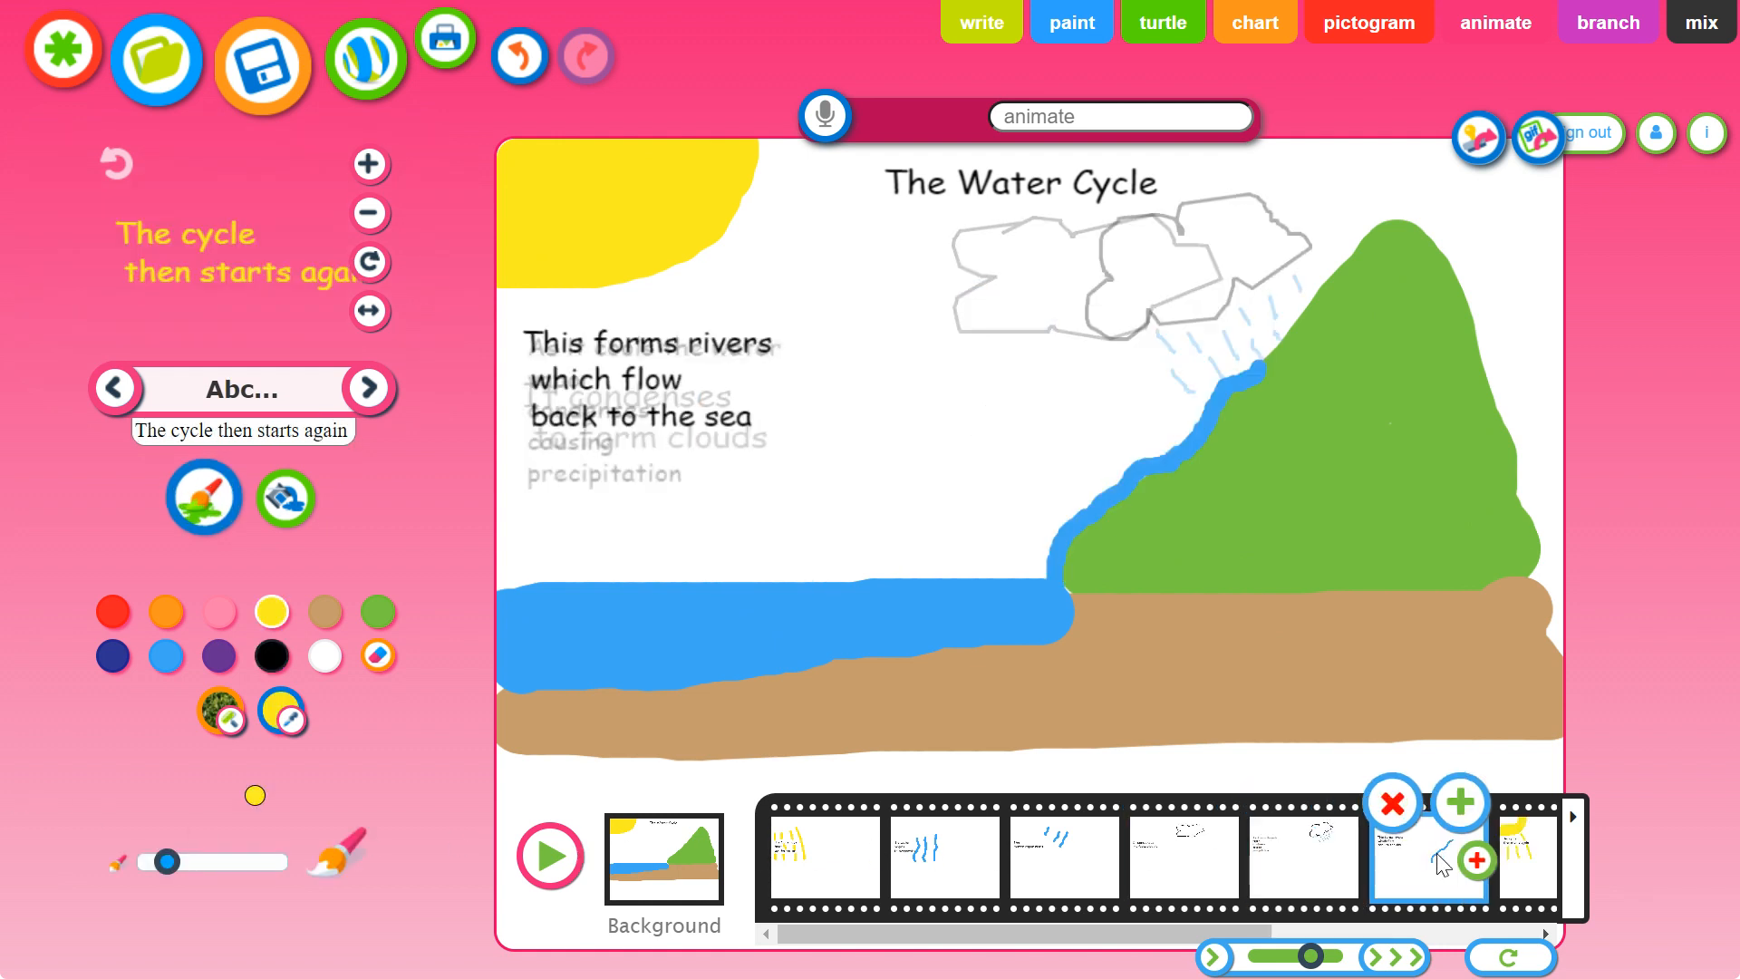
left_click(1530, 863)
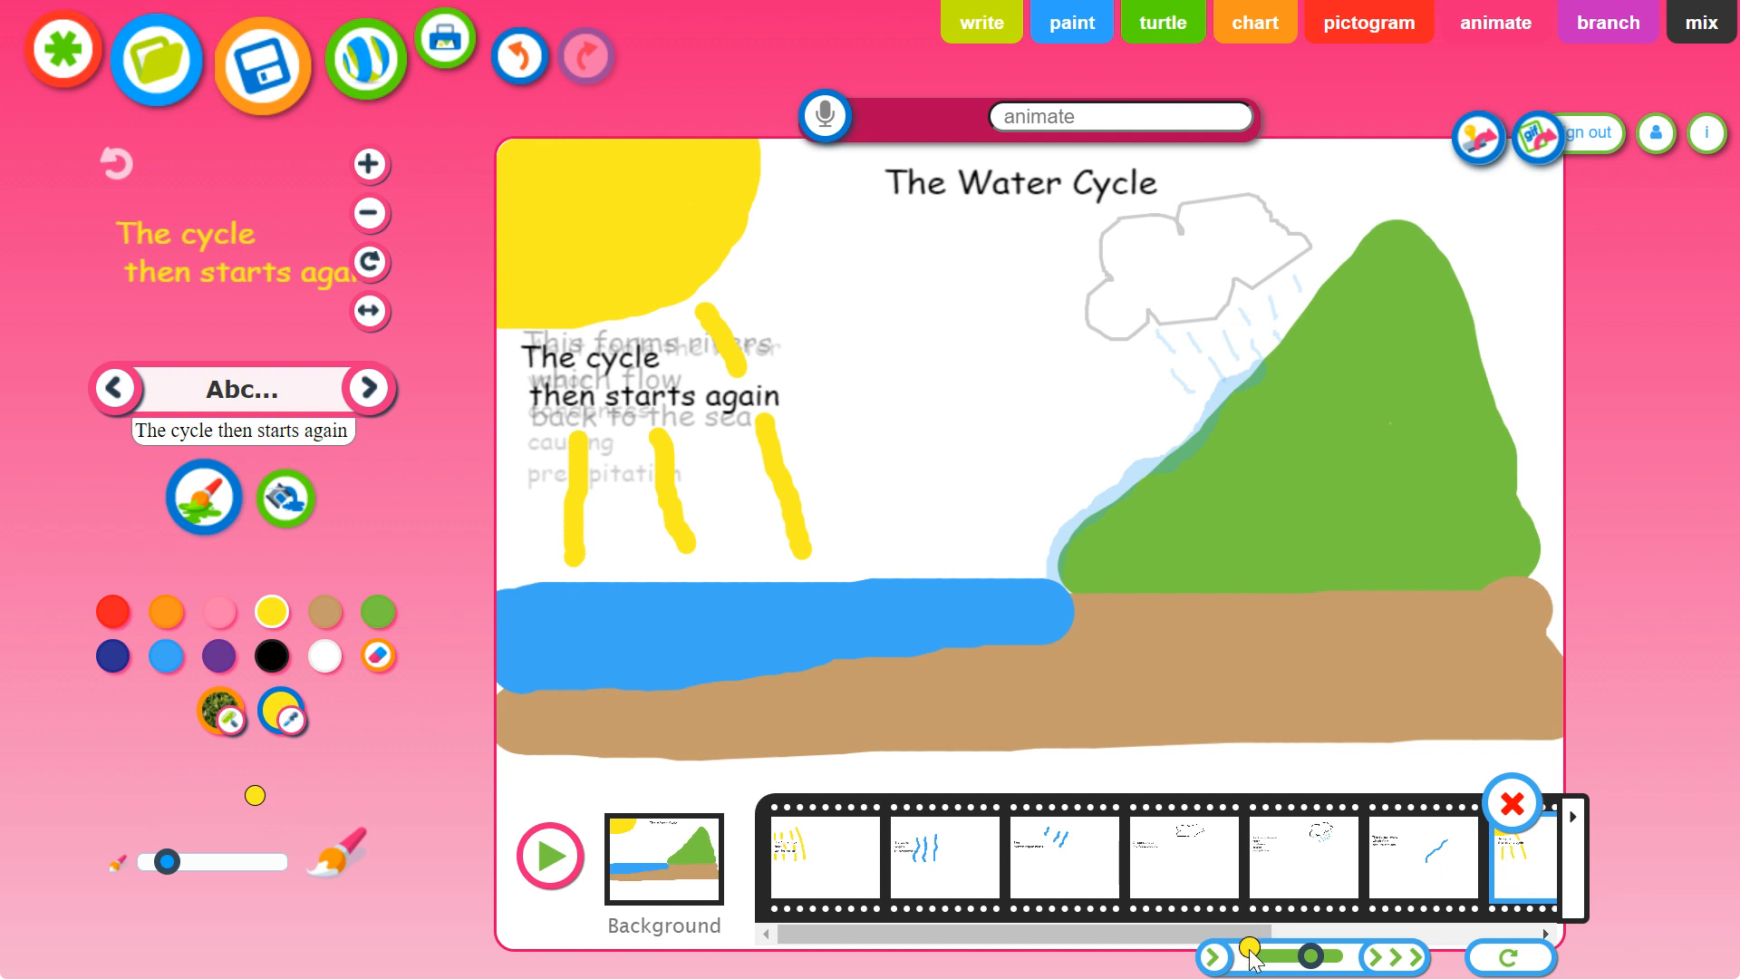
- Play the animation, slow its playback speed to slightly below the middle setting, and stop the playback
left_click(549, 856)
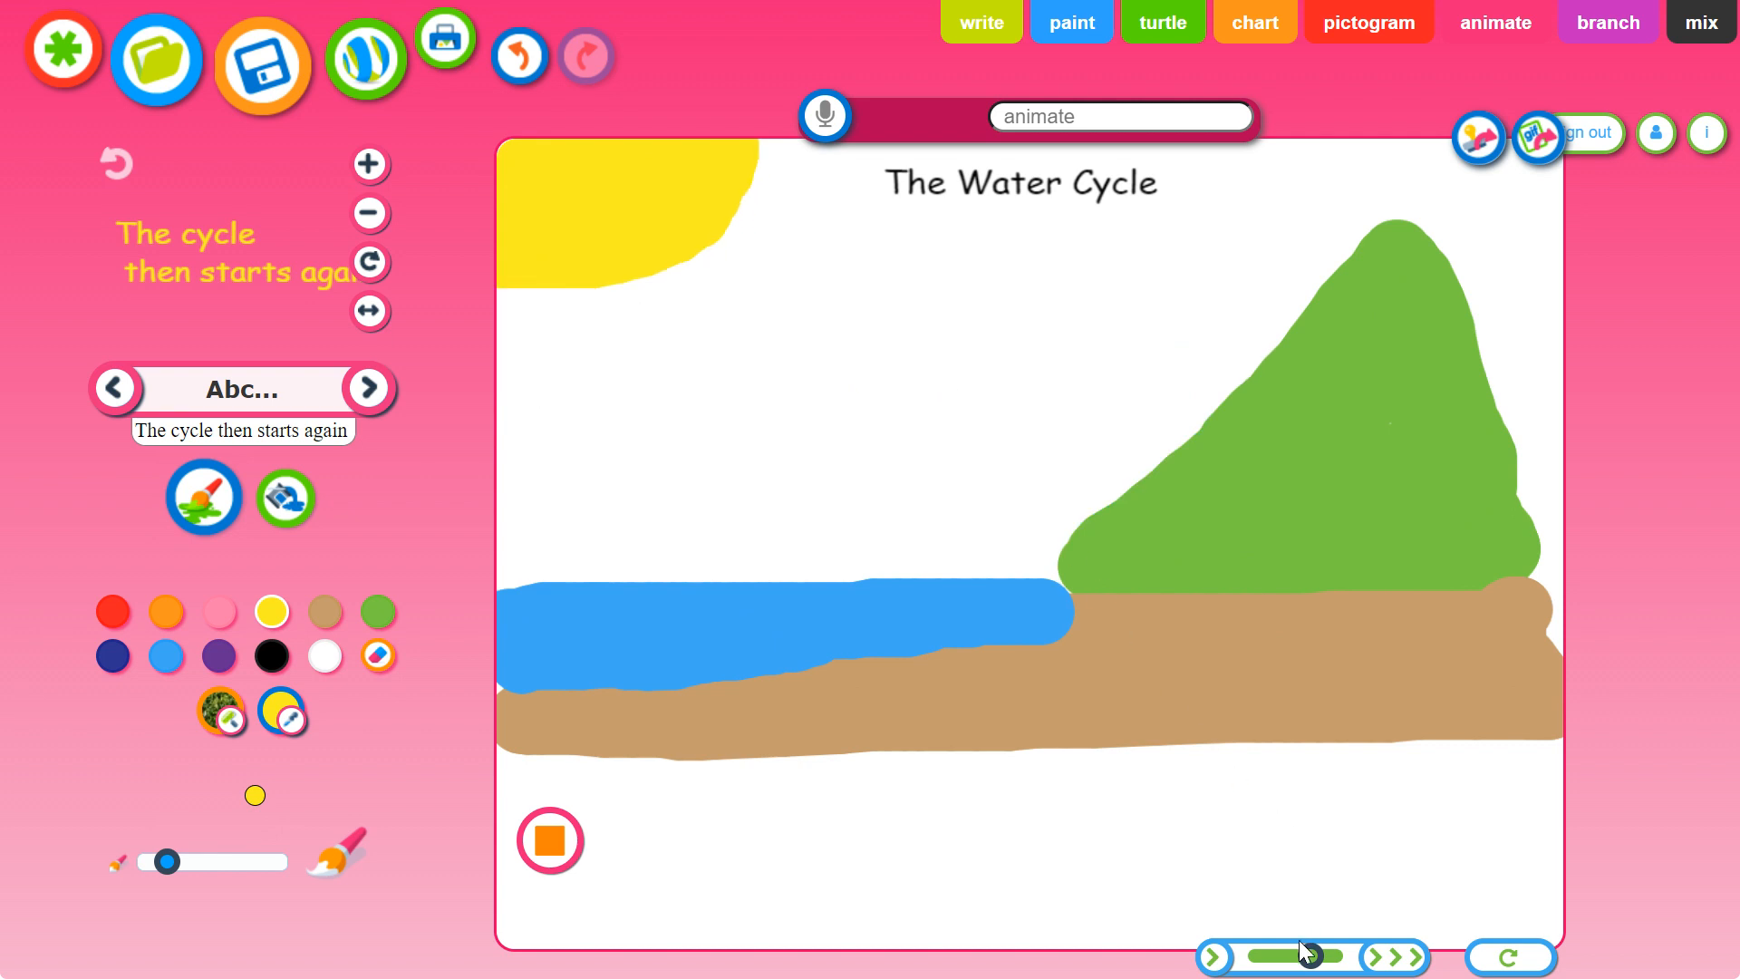
left_click_drag(1311, 956, 1270, 958)
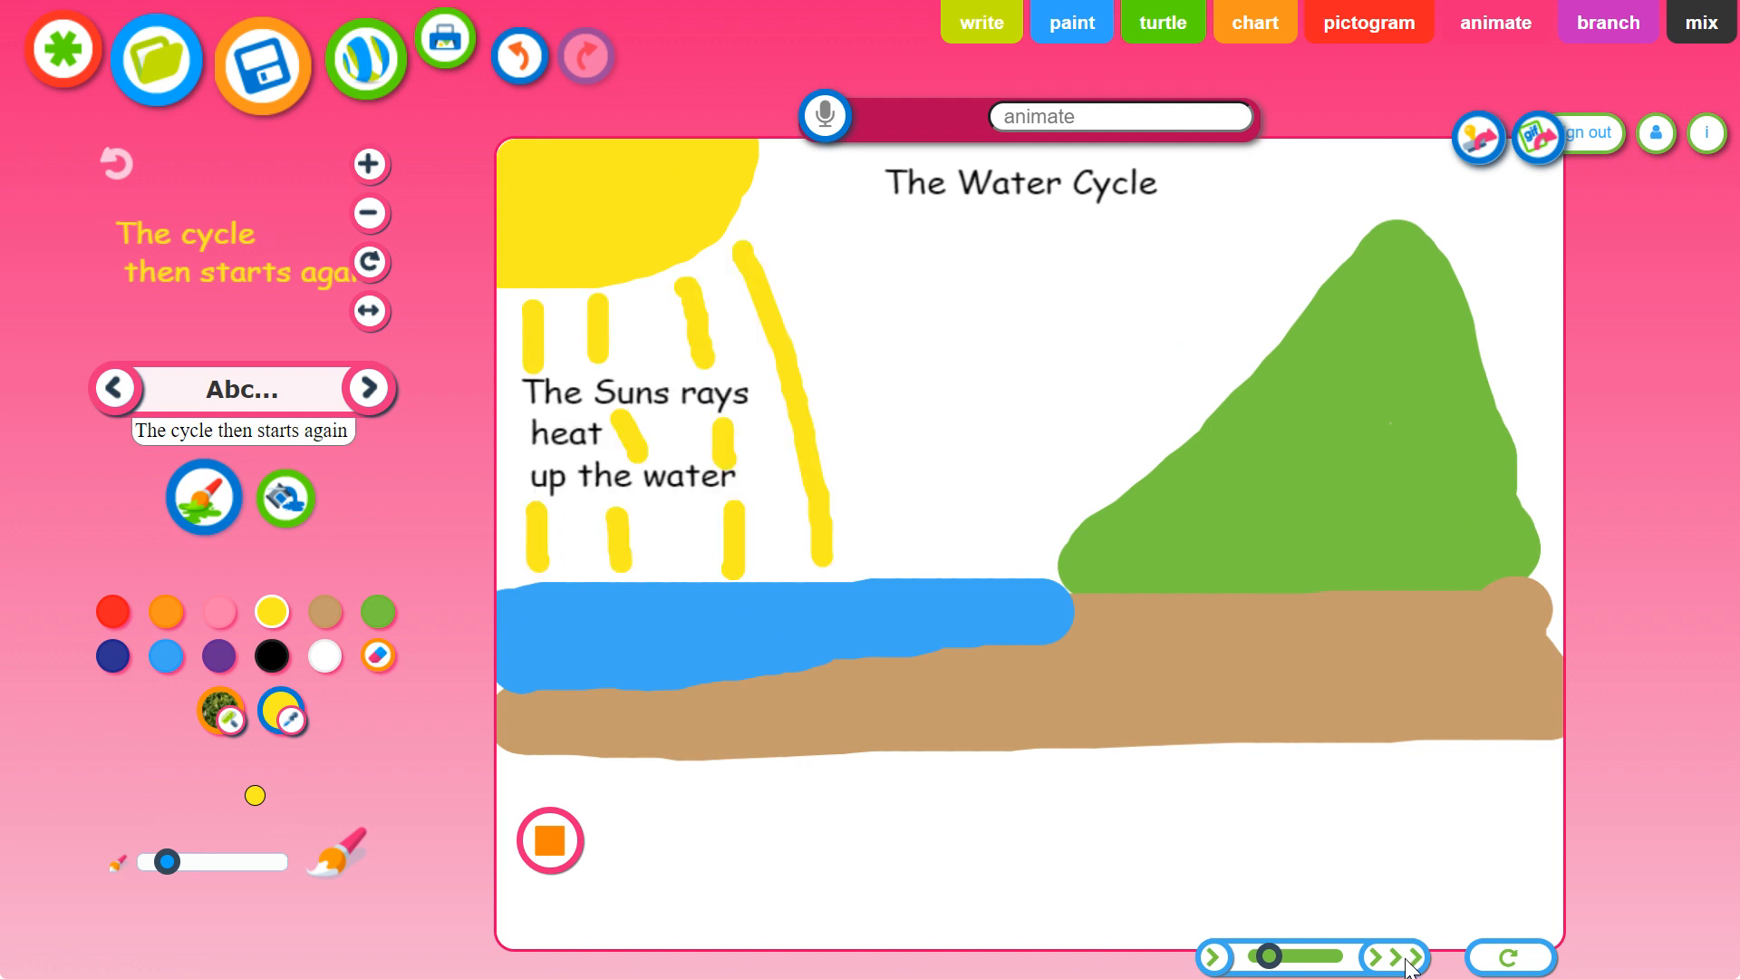
left_click_drag(1282, 958, 1298, 958)
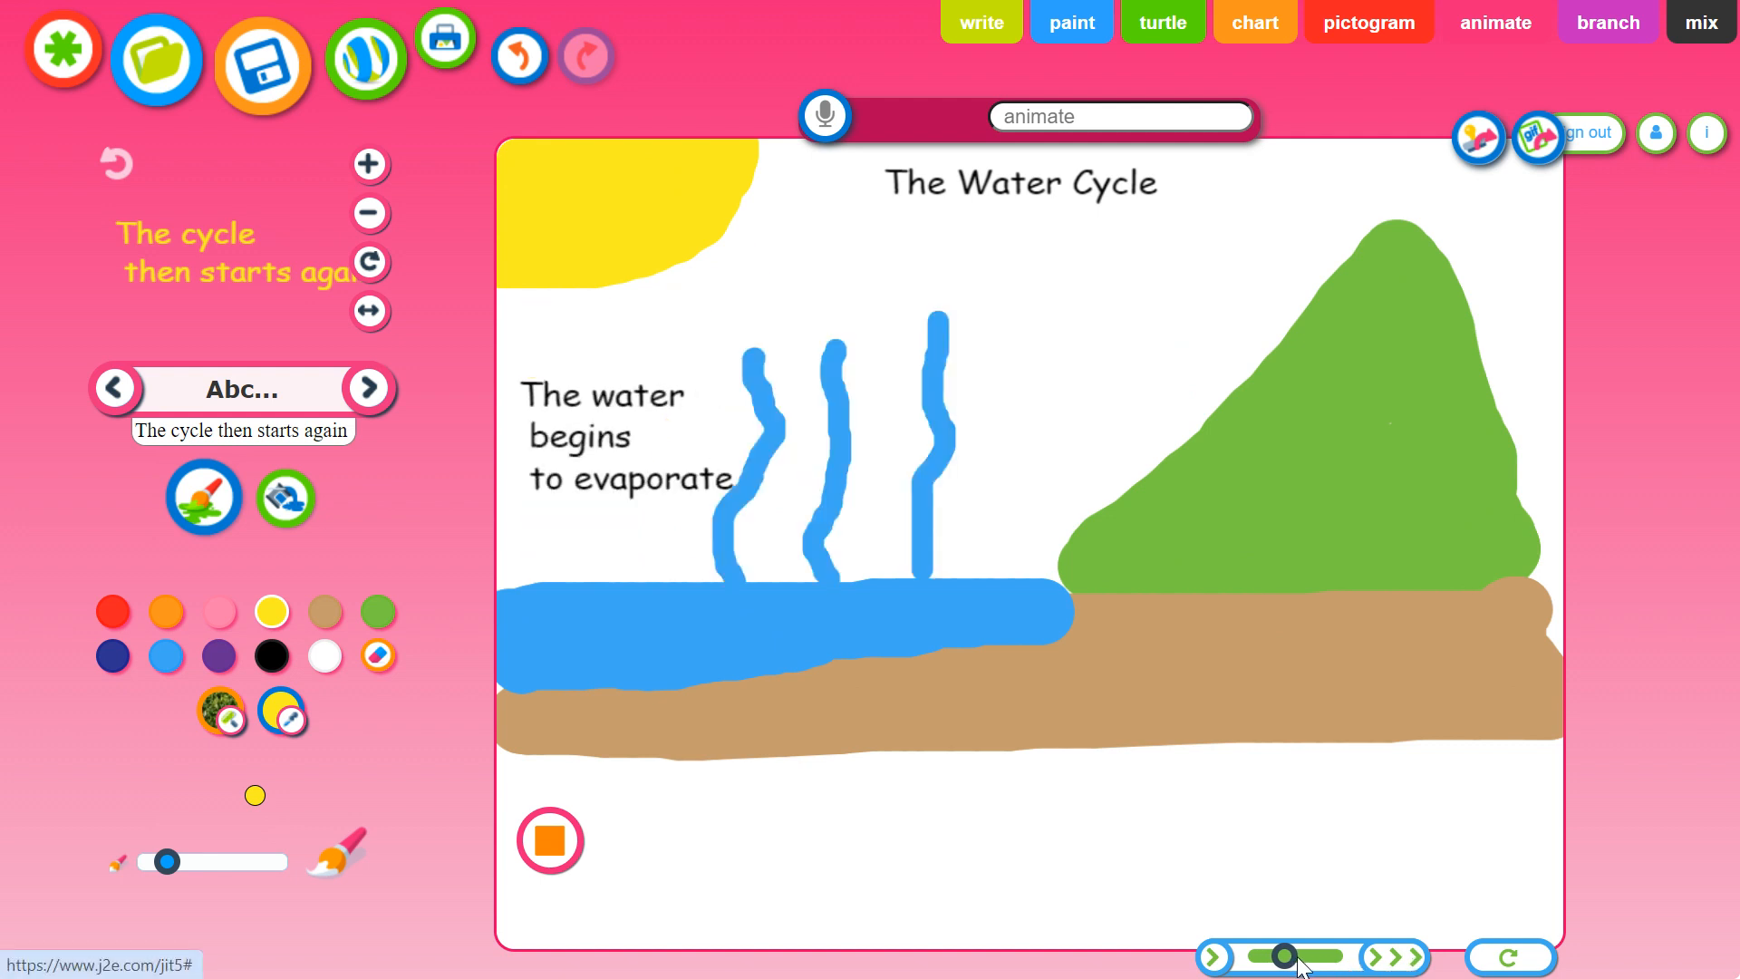
left_click(544, 840)
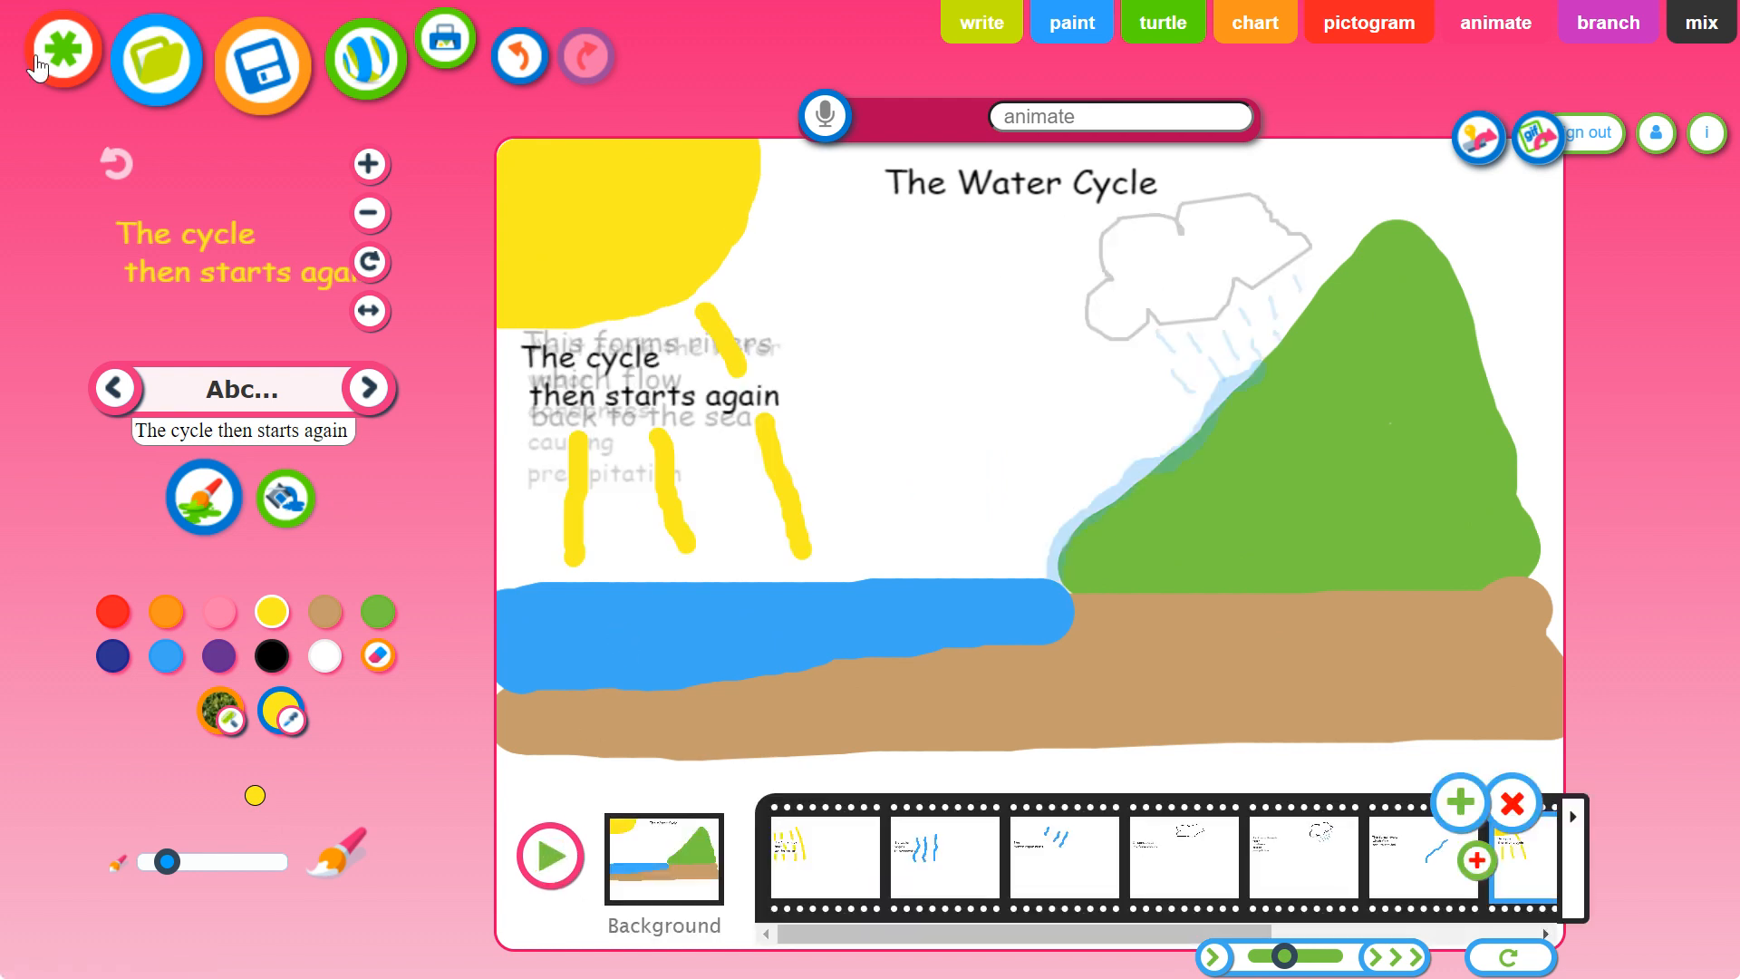